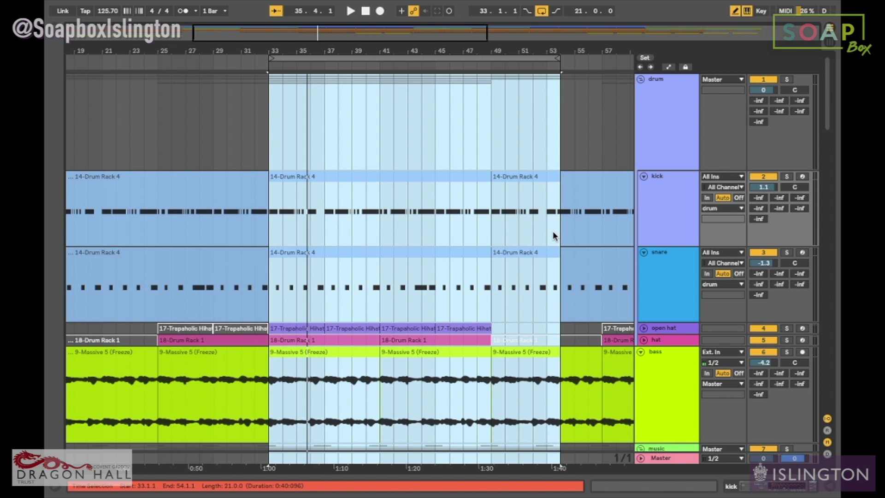
Bring the whole arrangement into view and play the looped section starting at bar 33
{"action": "left_click_drag", "start_coordinate": [454, 44], "coordinate": [314, 44]}
{"action": "scroll", "coordinate": [339, 158], "scroll_direction": "down", "scroll_amount": 2}
{"action": "scroll", "coordinate": [339, 158], "scroll_direction": "down", "scroll_amount": 2}
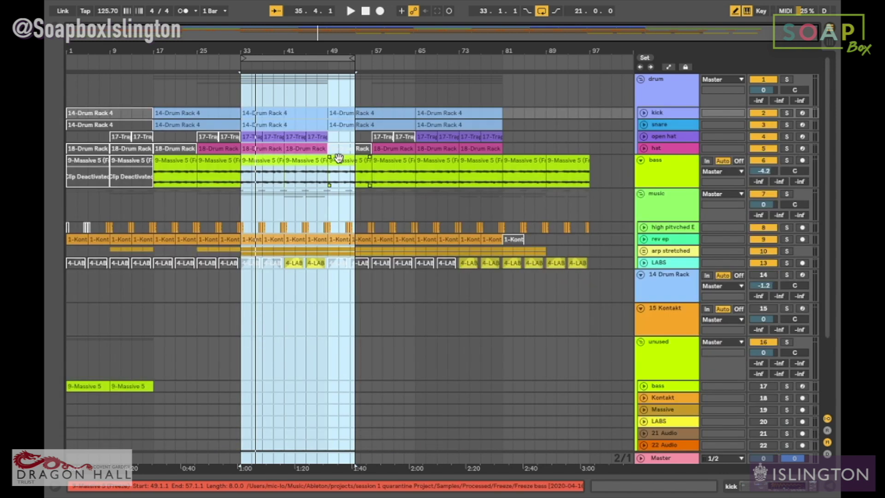
{"action": "left_click", "coordinate": [260, 57]}
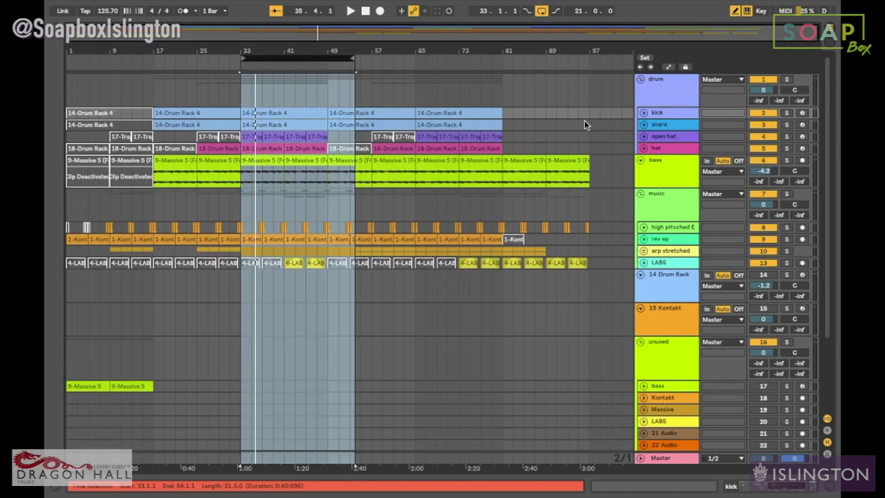
{"action": "key", "text": "space"}
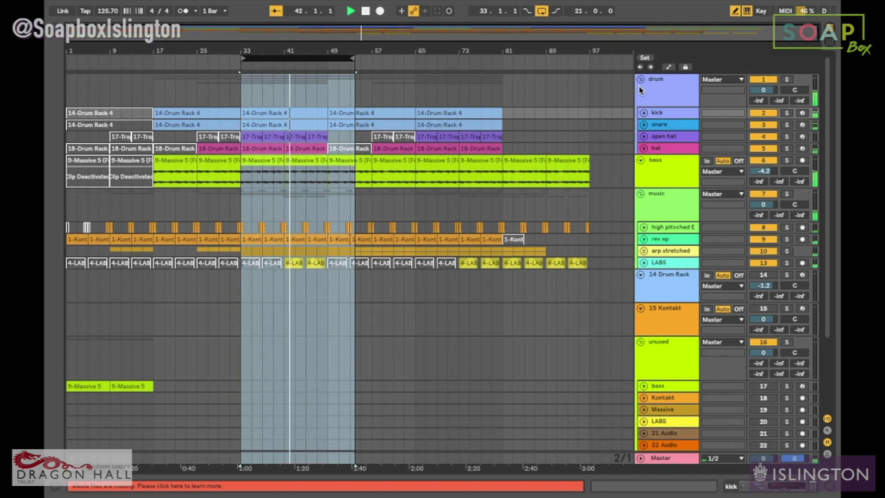
{"action": "key", "text": "space"}
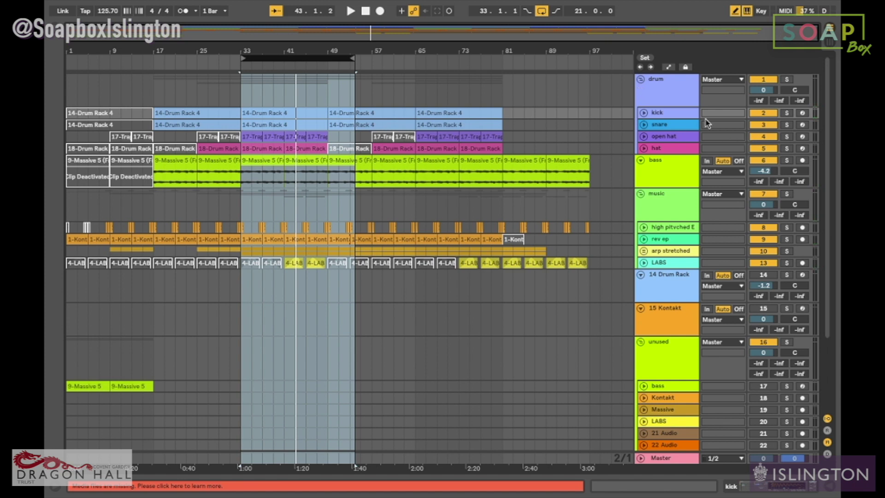
Open the kick track's device chain, look through it, and solo the kick while the loop plays
{"action": "left_click", "coordinate": [692, 116]}
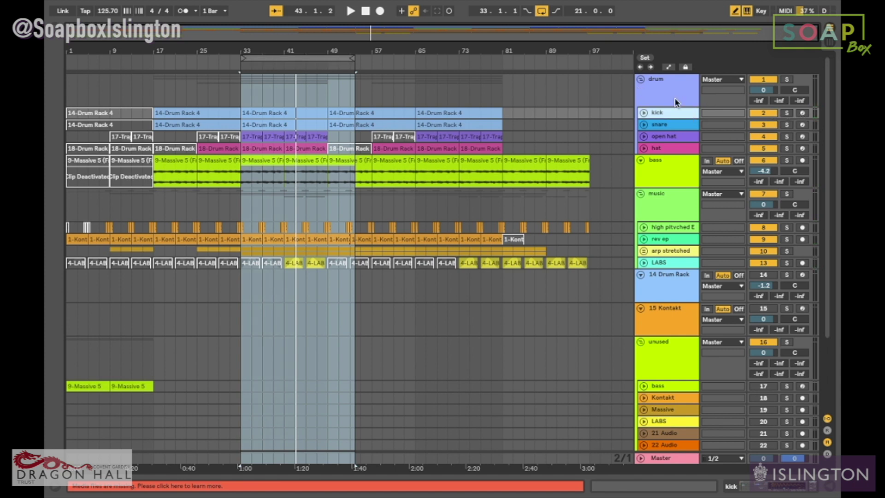
{"action": "double_click", "coordinate": [665, 111]}
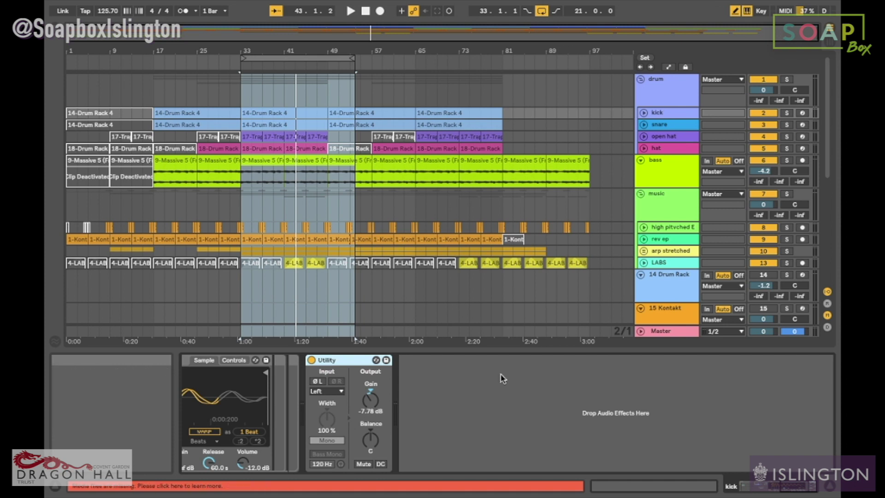
{"action": "scroll", "coordinate": [502, 378], "scroll_direction": "left", "scroll_amount": 15}
{"action": "scroll", "coordinate": [502, 378], "scroll_direction": "right", "scroll_amount": 5}
{"action": "scroll", "coordinate": [503, 378], "scroll_direction": "left", "scroll_amount": 5}
{"action": "scroll", "coordinate": [503, 378], "scroll_direction": "right", "scroll_amount": 1}
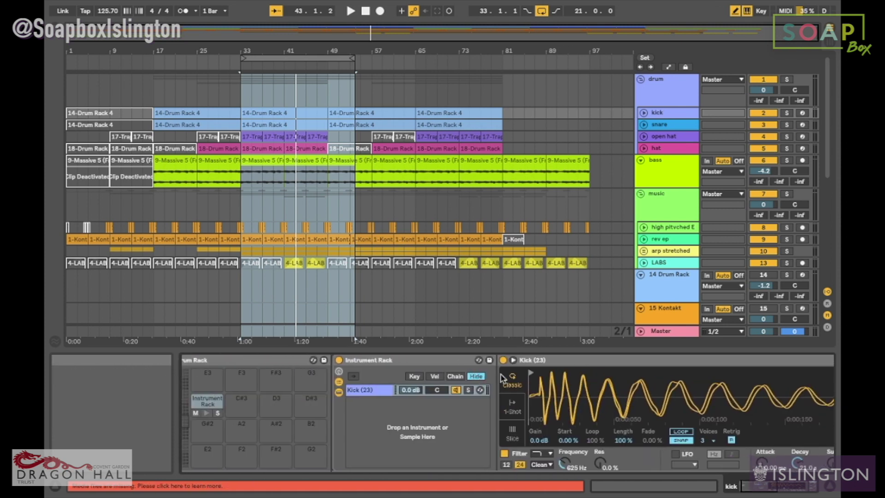
{"action": "scroll", "coordinate": [503, 378], "scroll_direction": "right", "scroll_amount": 10}
{"action": "scroll", "coordinate": [477, 384], "scroll_direction": "left", "scroll_amount": 3}
{"action": "key", "text": "space"}
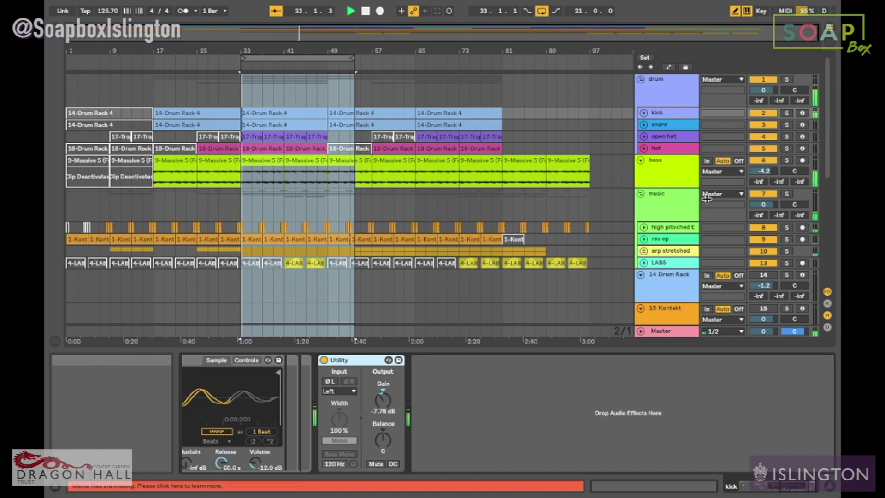
{"action": "left_click", "coordinate": [787, 113]}
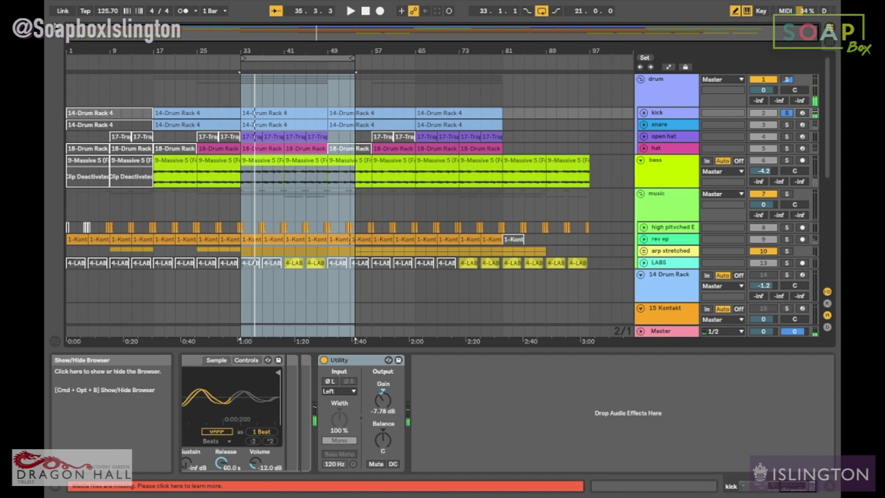
Add an EQ Eight from the audio effects after the Utility on the kick track
{"action": "left_click", "coordinate": [55, 341]}
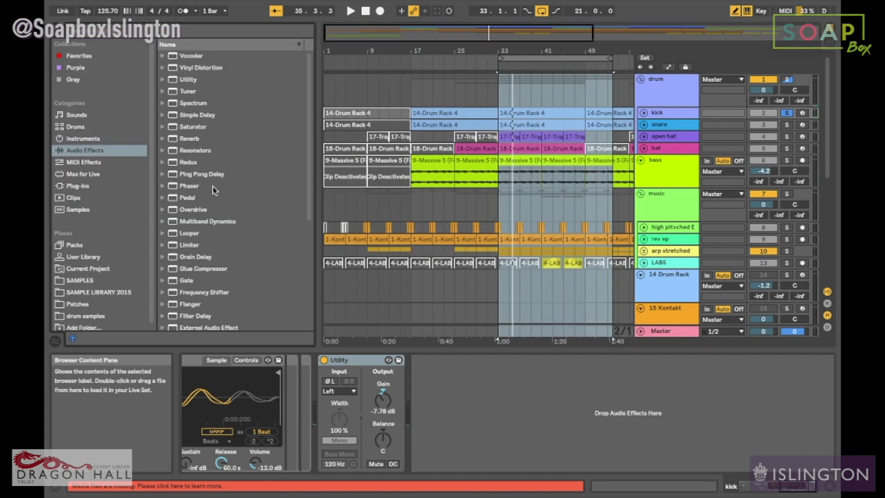
{"action": "scroll", "coordinate": [215, 190], "scroll_direction": "down", "scroll_amount": 5}
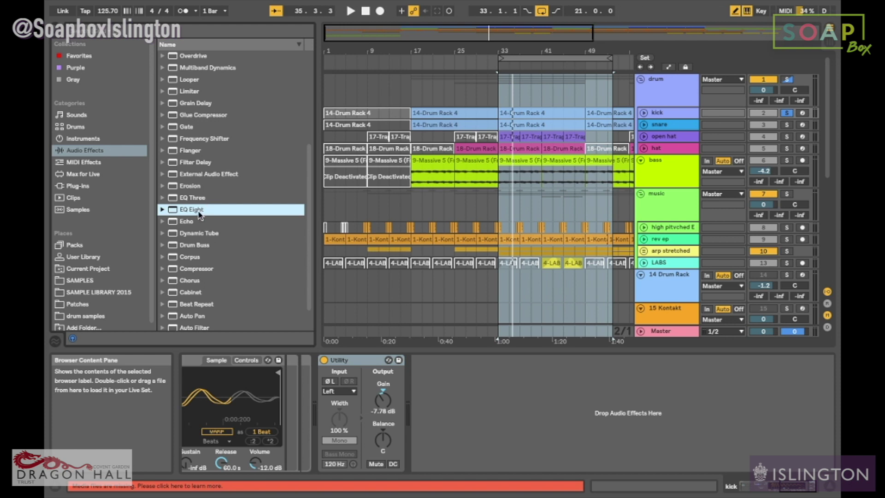
{"action": "left_click_drag", "start_coordinate": [197, 212], "coordinate": [420, 409]}
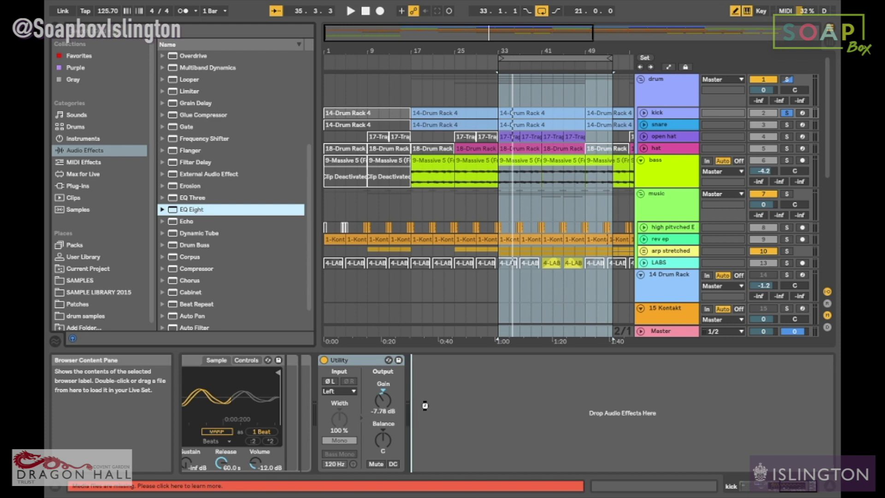
{"action": "left_click_drag", "start_coordinate": [424, 405], "coordinate": [425, 406]}
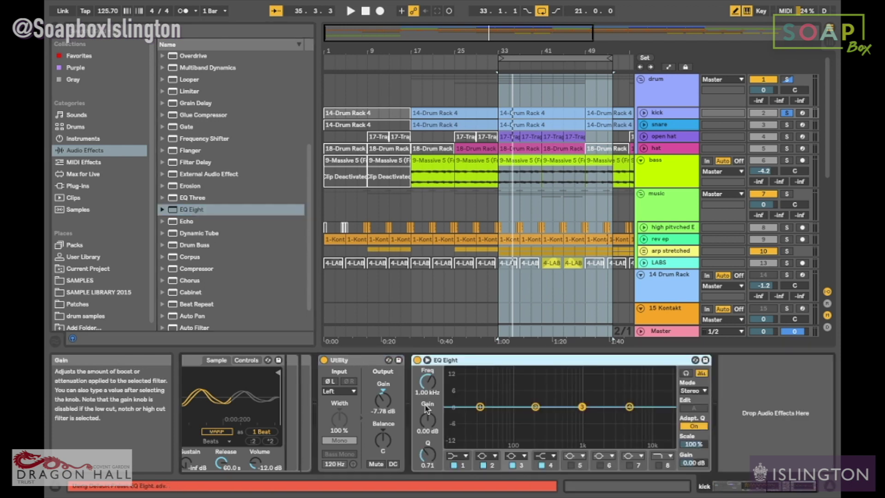
Set EQ Eight band 1 to the gentler (12 dB) low cut at about 44.5 Hz
{"action": "left_click", "coordinate": [465, 456]}
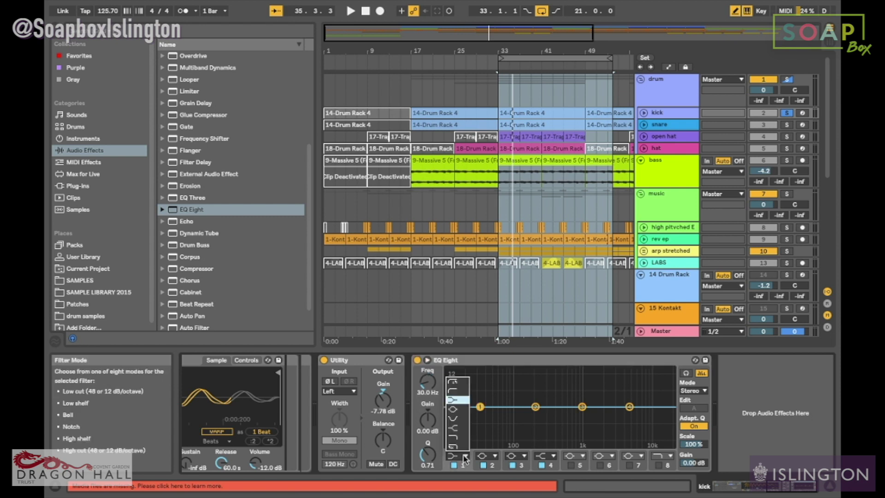
{"action": "left_click", "coordinate": [463, 391]}
{"action": "left_click_drag", "start_coordinate": [480, 416], "coordinate": [488, 413]}
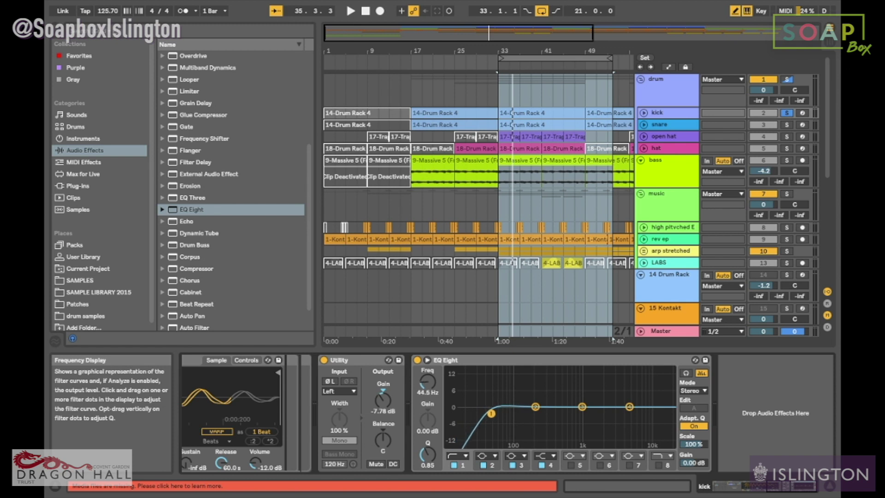
Play the soloed kick and fine-tune band 1 as a 12 dB low cut at about 45.4 Hz with a Q of about 0.78
{"action": "key", "text": "space"}
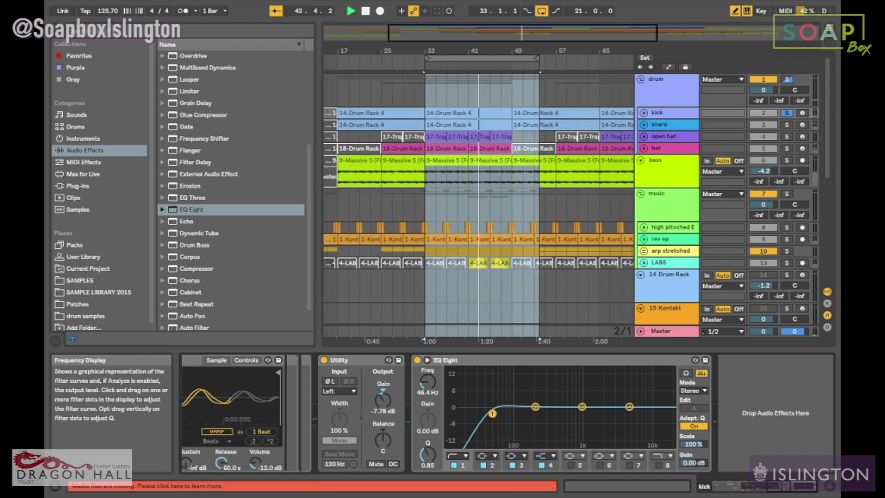
{"action": "left_click_drag", "start_coordinate": [492, 413], "coordinate": [494, 414]}
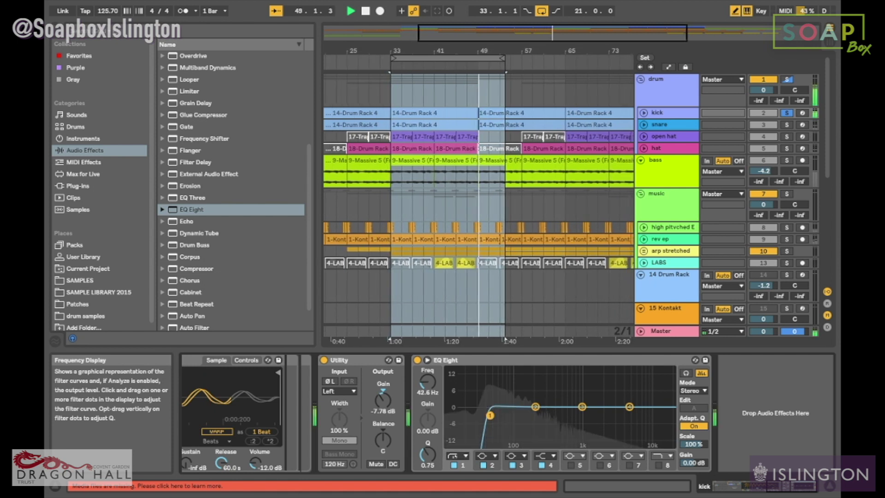
{"action": "left_click", "coordinate": [457, 456]}
{"action": "left_click", "coordinate": [454, 391]}
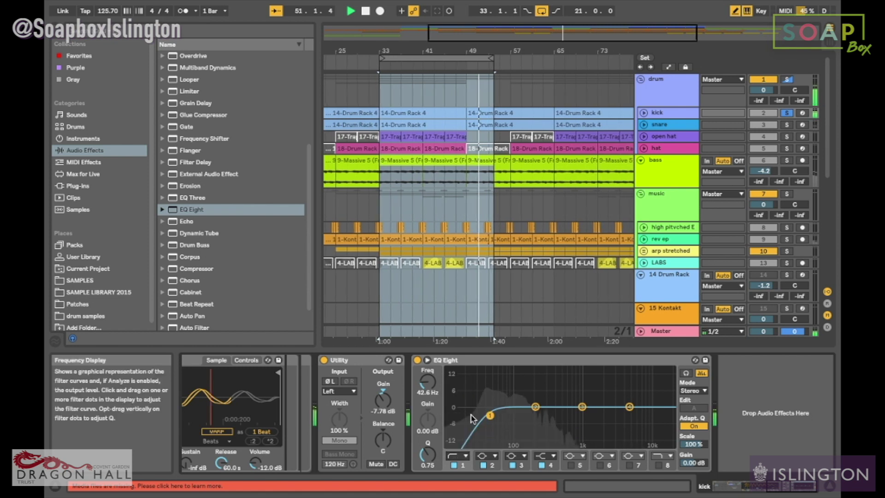
{"action": "left_click_drag", "start_coordinate": [490, 416], "coordinate": [492, 415]}
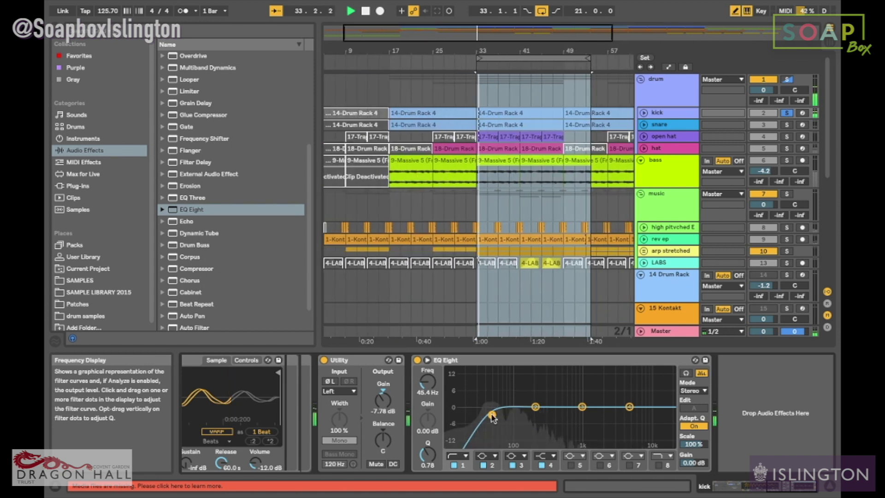
{"action": "key", "text": "space"}
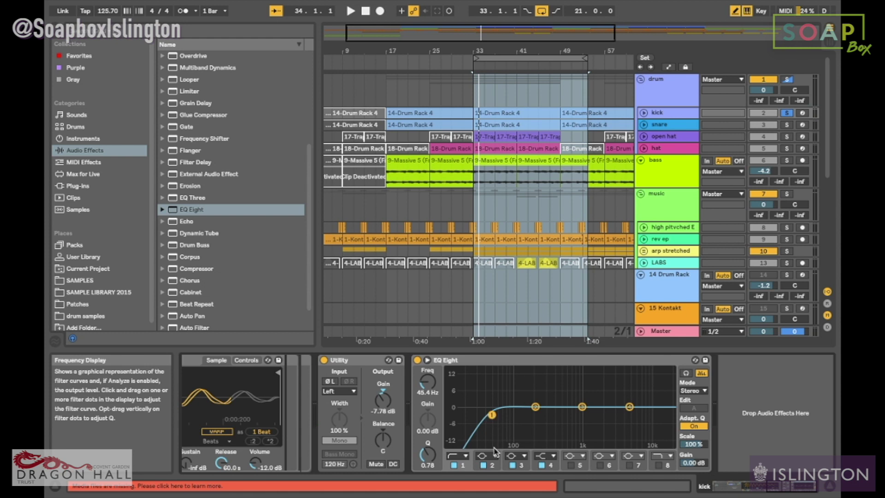
Move EQ band 2 to about 190 Hz and -0.37 dB, and shift band 4 slightly lower in frequency
{"action": "mouse_move", "coordinate": [535, 406]}
{"action": "left_mouse_down"}
{"action": "mouse_move", "coordinate": [536, 391]}
{"action": "mouse_move", "coordinate": [533, 408]}
{"action": "left_mouse_up"}
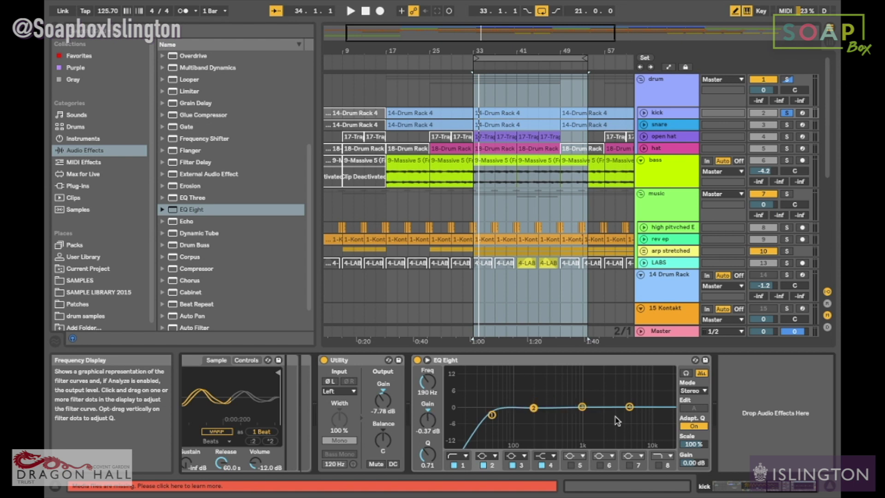
{"action": "mouse_move", "coordinate": [631, 409]}
{"action": "left_mouse_down"}
{"action": "mouse_move", "coordinate": [617, 391]}
{"action": "mouse_move", "coordinate": [619, 406]}
{"action": "left_mouse_up"}
{"action": "left_click", "coordinate": [492, 415]}
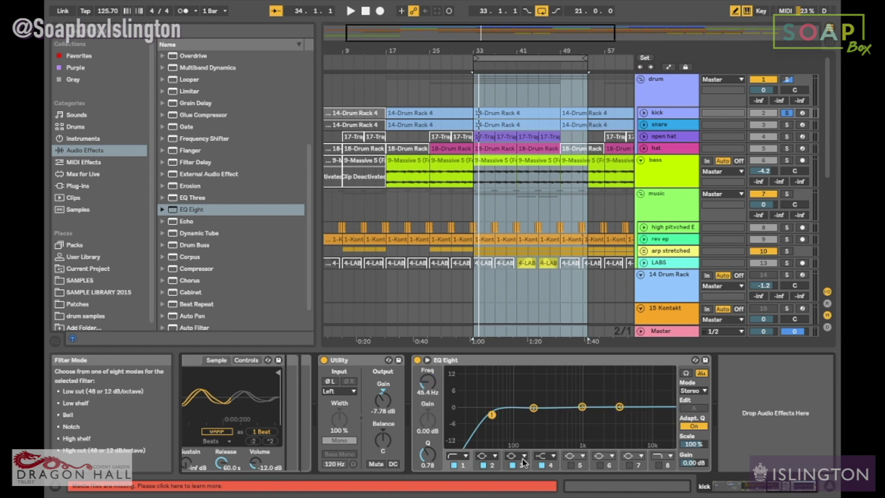
Switch EQ Eight band 2 to a low shelf filter
{"action": "left_click", "coordinate": [480, 456]}
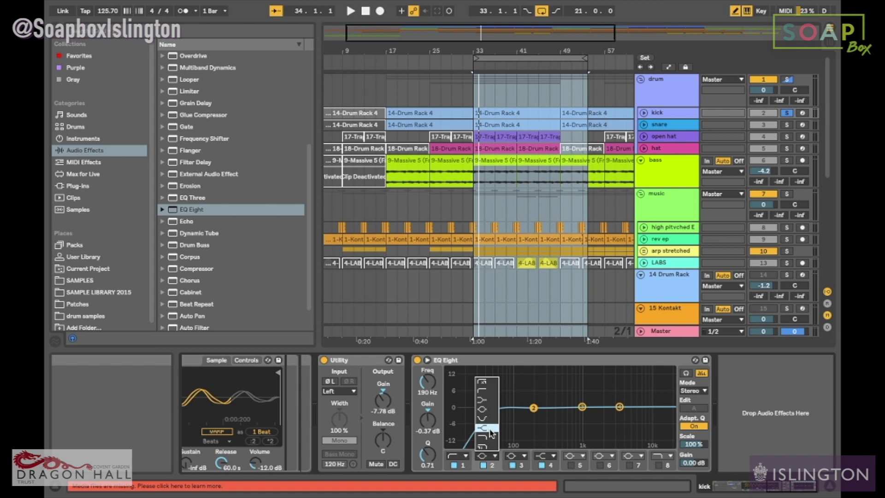
{"action": "left_click", "coordinate": [492, 400]}
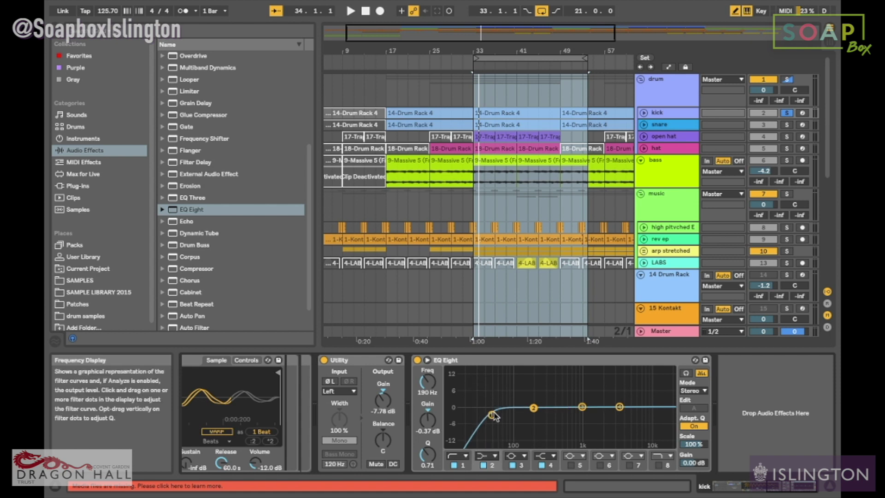
{"action": "left_click", "coordinate": [488, 457]}
{"action": "left_click", "coordinate": [492, 400]}
Try band 1 as a low shelf boosted by about 5.33 dB, and return it to the 12 dB low cut
{"action": "left_click", "coordinate": [464, 457]}
{"action": "left_click", "coordinate": [465, 401]}
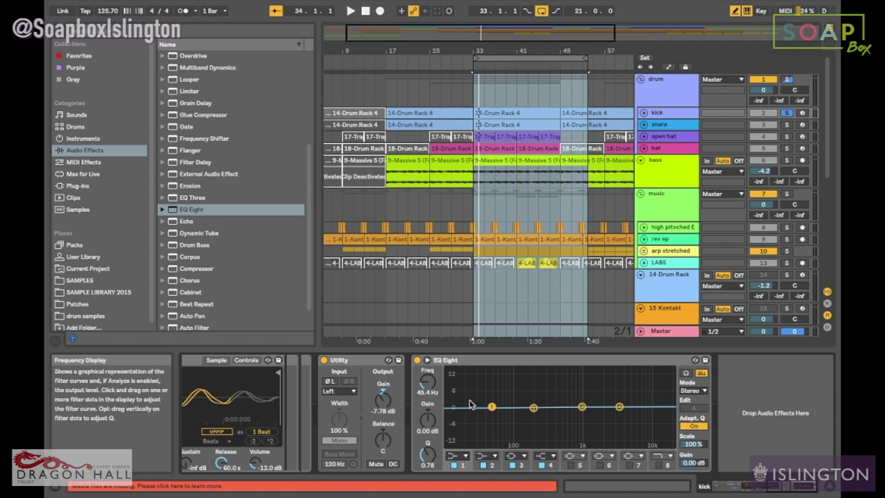
{"action": "left_click_drag", "start_coordinate": [492, 407], "coordinate": [492, 393]}
{"action": "left_click", "coordinate": [464, 457]}
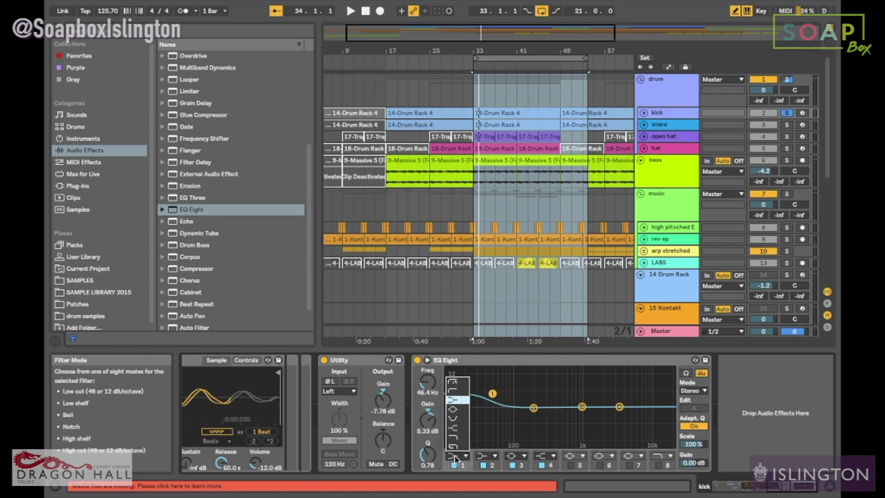
{"action": "left_click", "coordinate": [463, 392]}
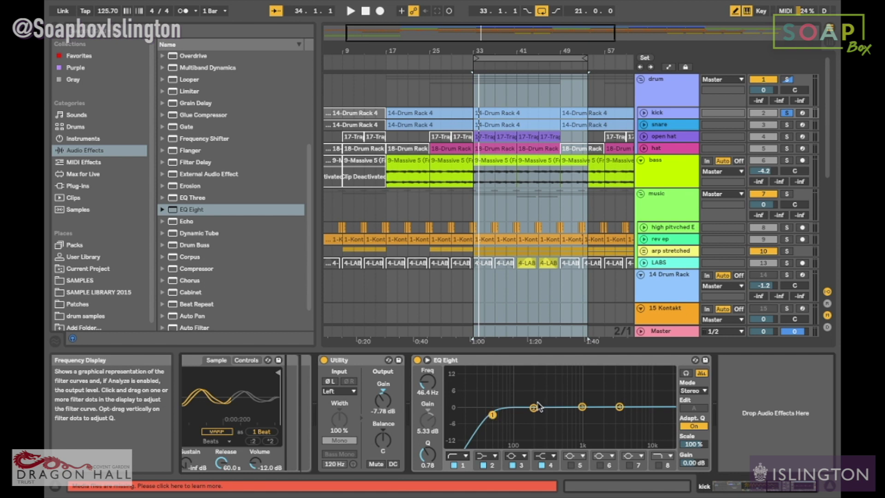
Boost EQ band 2 by about 4.59 dB at 194 Hz and change it to a bell filter
{"action": "left_click_drag", "start_coordinate": [534, 408], "coordinate": [533, 395]}
{"action": "key", "text": "space"}
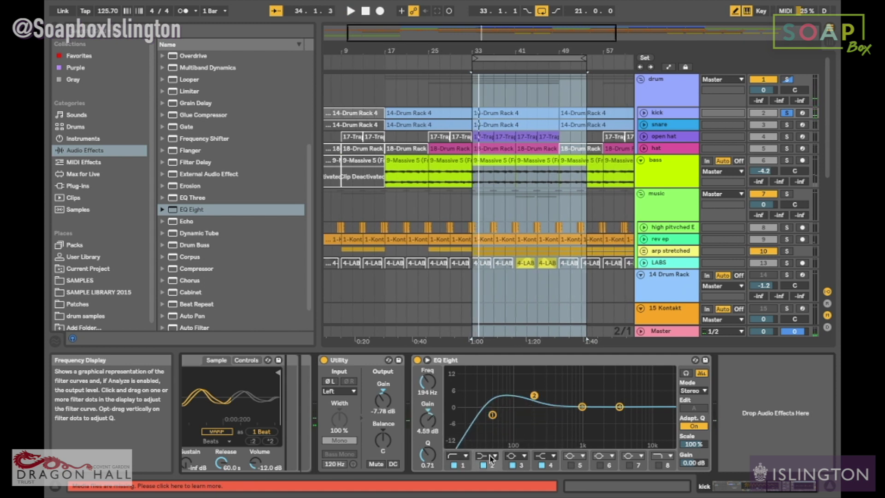
{"action": "left_click", "coordinate": [491, 457]}
{"action": "left_click", "coordinate": [487, 412]}
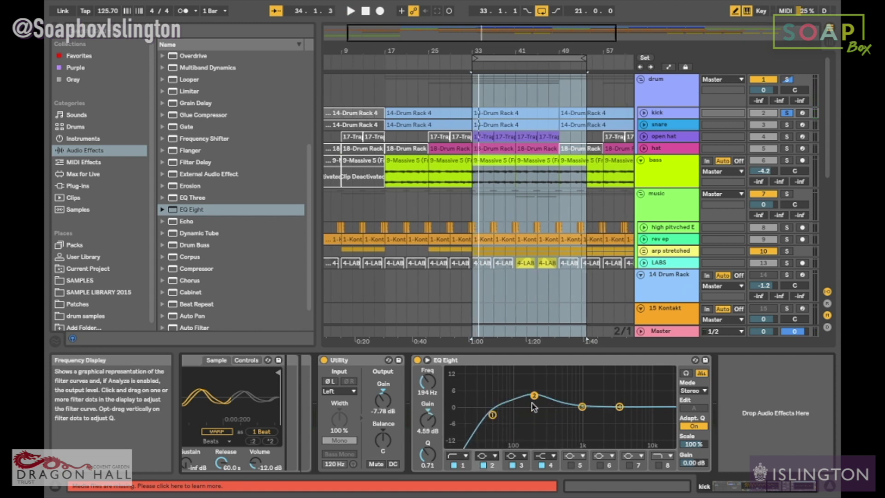
Shape band 2 into a narrow boost of about 9.79 dB at 182 Hz with a Q of about 2.49
{"action": "left_click_drag", "start_coordinate": [534, 395], "coordinate": [533, 388]}
{"action": "left_click_drag", "start_coordinate": [427, 456], "coordinate": [428, 438]}
{"action": "left_click_drag", "start_coordinate": [541, 388], "coordinate": [540, 382]}
{"action": "left_click_drag", "start_coordinate": [432, 456], "coordinate": [432, 457]}
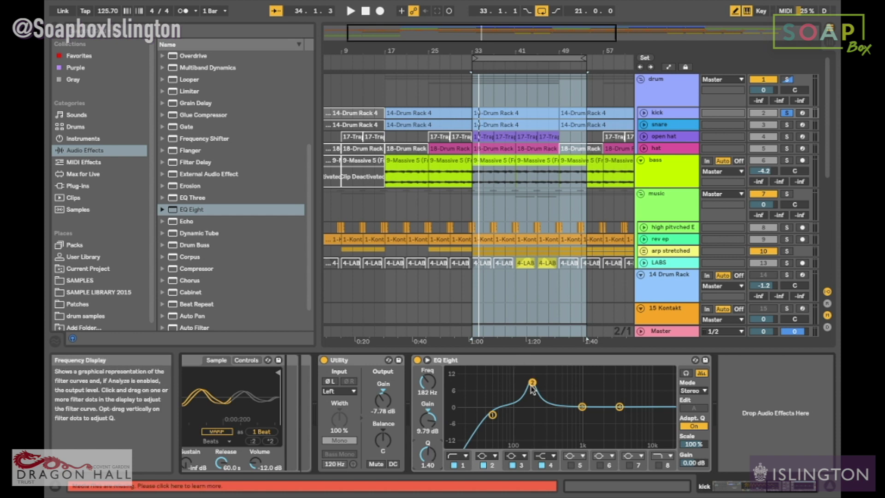
{"action": "left_click_drag", "start_coordinate": [432, 454], "coordinate": [432, 443]}
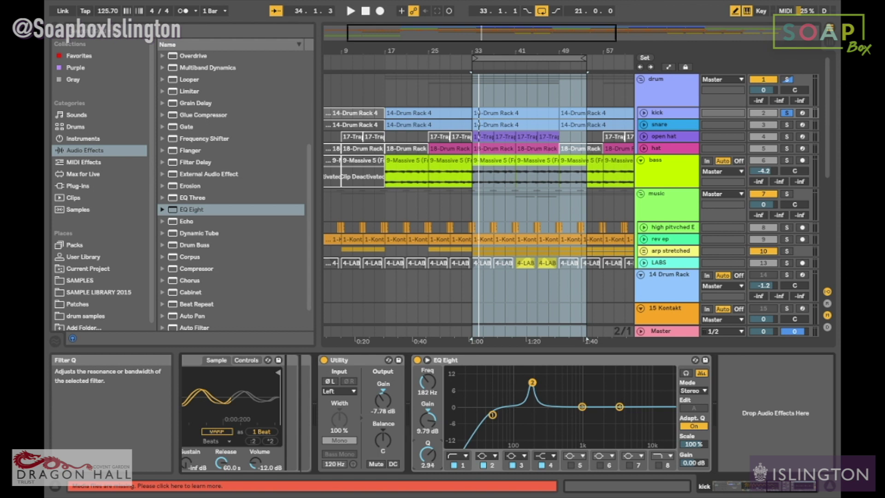
{"action": "mouse_move", "coordinate": [427, 454]}
{"action": "left_mouse_down"}
{"action": "mouse_move", "coordinate": [428, 480]}
{"action": "mouse_move", "coordinate": [428, 443]}
{"action": "left_mouse_up"}
Flatten band 2 to about 0 dB, and play the kick while sweeping it as a narrow boost up to about 284 Hz at 12 dB
{"action": "left_click_drag", "start_coordinate": [532, 382], "coordinate": [531, 404]}
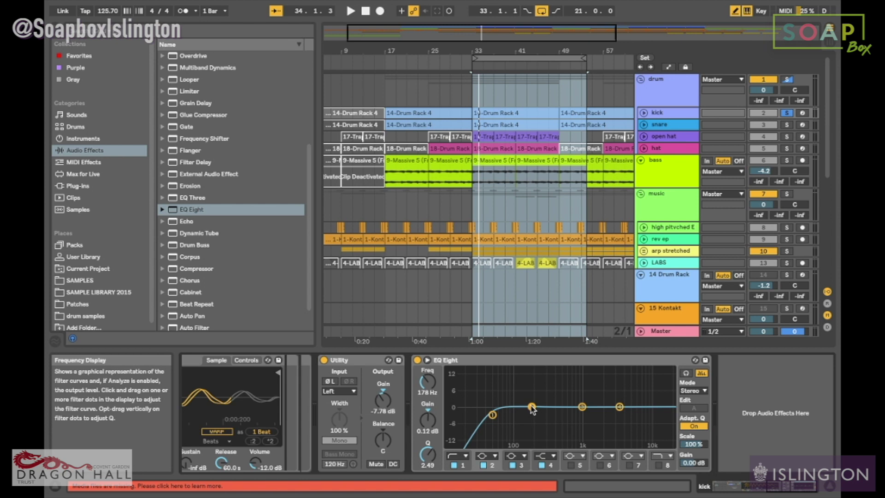
{"action": "key", "text": "space"}
{"action": "left_click_drag", "start_coordinate": [532, 408], "coordinate": [542, 384]}
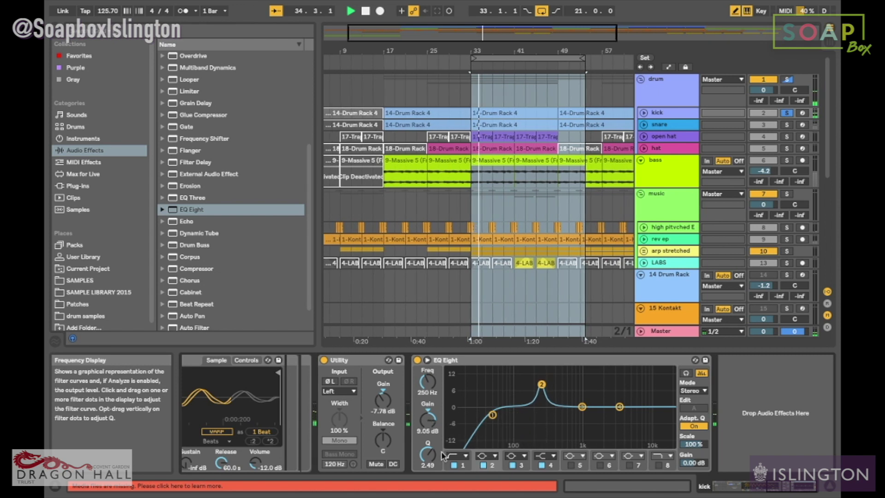
{"action": "left_click_drag", "start_coordinate": [428, 454], "coordinate": [428, 455]}
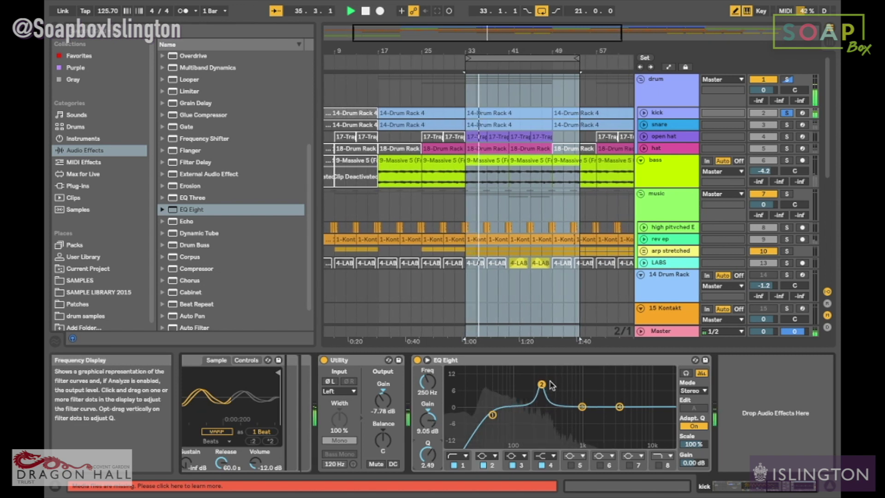
{"action": "left_click_drag", "start_coordinate": [542, 384], "coordinate": [545, 406]}
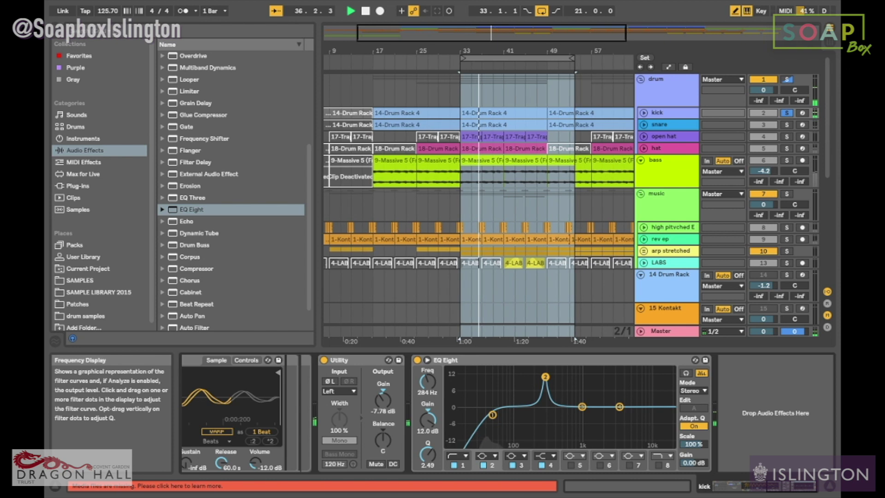
Sweep EQ band 2 around 245 Hz and widen it into a boost of about 14.5 dB at 303 Hz with a Q of about 1.29
{"action": "left_click_drag", "start_coordinate": [542, 373], "coordinate": [541, 373]}
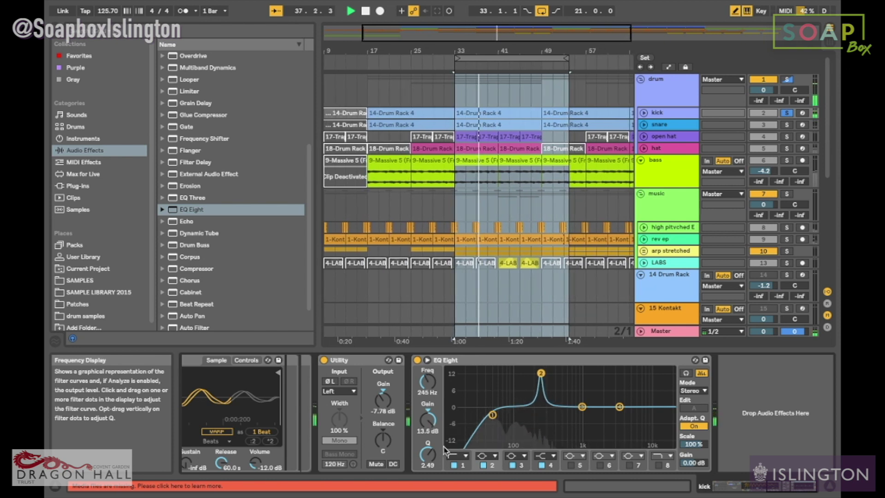
{"action": "left_click_drag", "start_coordinate": [426, 457], "coordinate": [426, 470]}
{"action": "left_click_drag", "start_coordinate": [541, 373], "coordinate": [544, 370]}
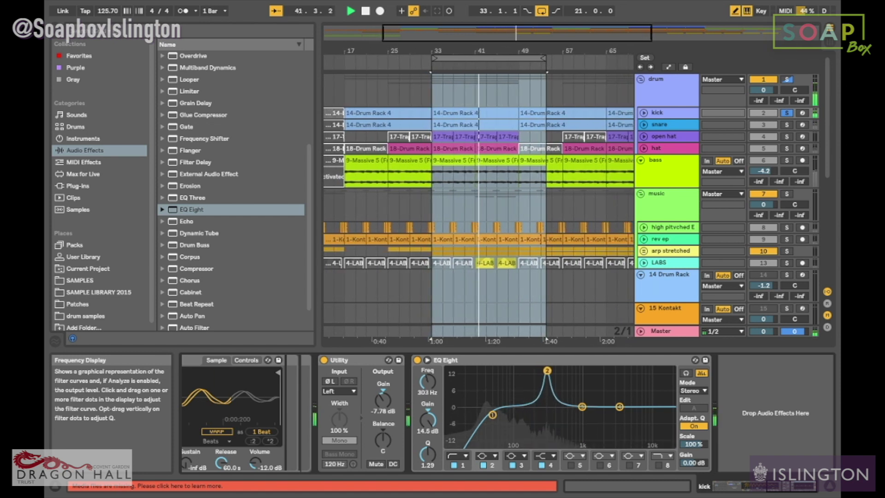
Bypass EQ band 2 and replay the kick, then re-enable the band to compare the sound with and without the boost
{"action": "left_click", "coordinate": [483, 465]}
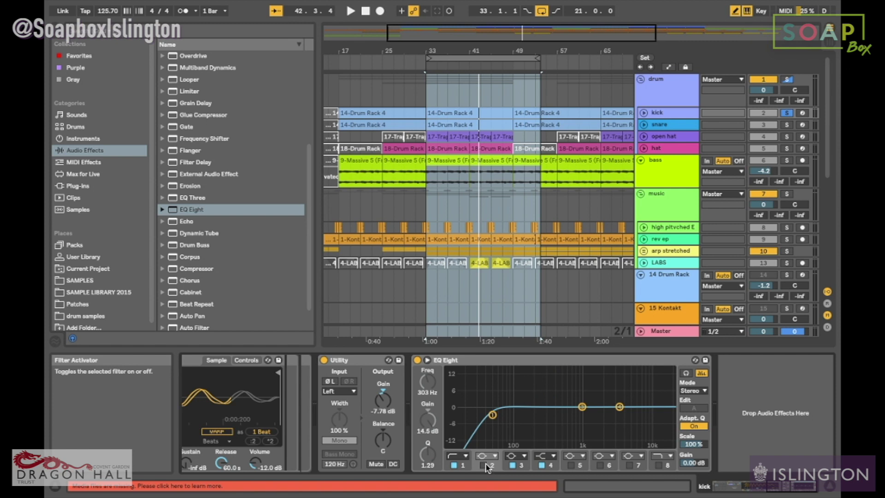
{"action": "key", "text": "space"}
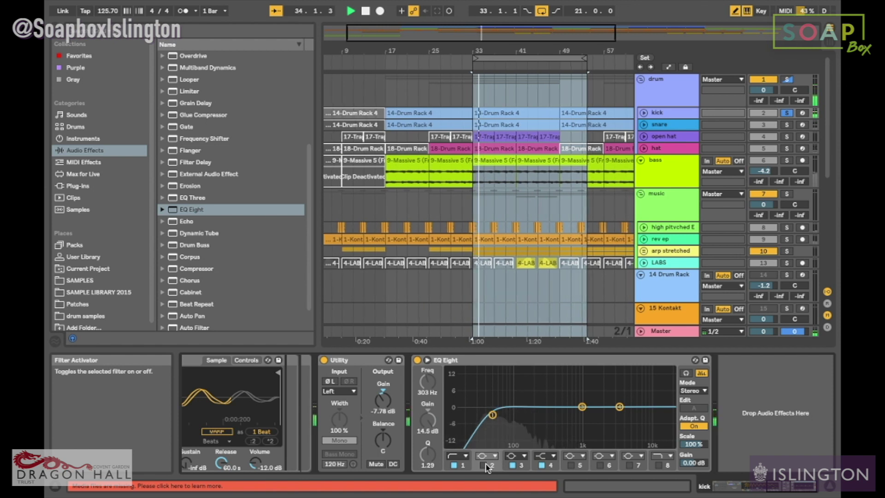
{"action": "left_click", "coordinate": [484, 465]}
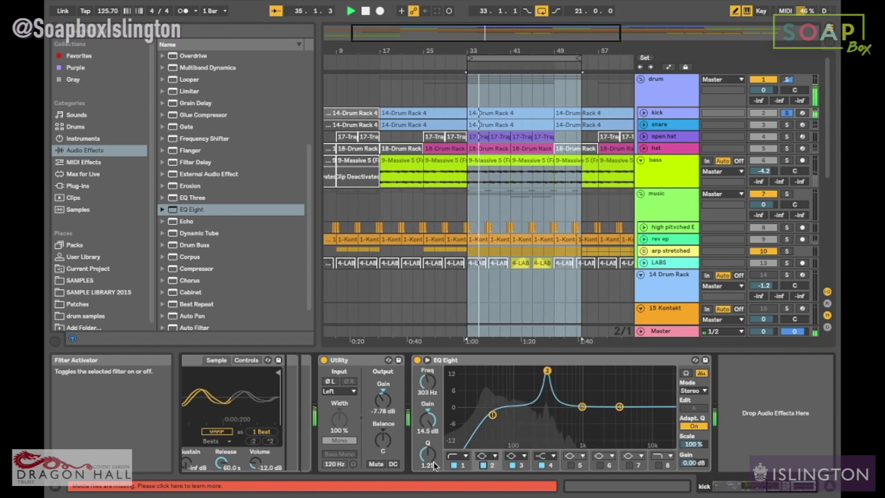
Turn band 2 into a cut of about 8.33 dB with a Q of about 1.14, and switch off Adaptive Q
{"action": "left_click_drag", "start_coordinate": [427, 454], "coordinate": [427, 457]}
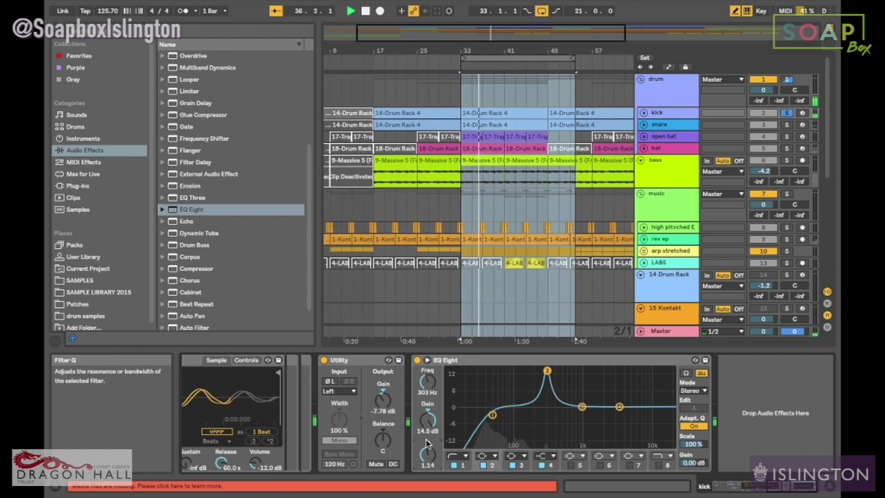
{"action": "left_click_drag", "start_coordinate": [427, 420], "coordinate": [427, 464]}
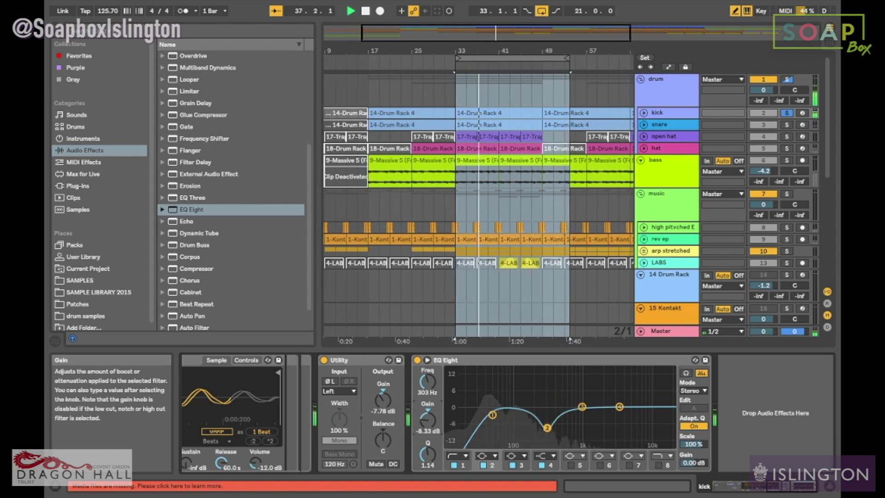
{"action": "key", "text": "space"}
{"action": "left_click", "coordinate": [686, 425]}
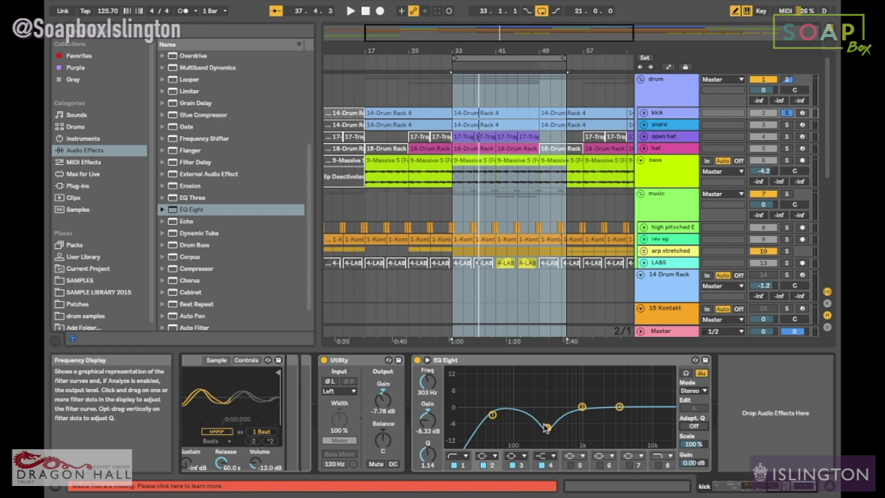
Boost band 2 to about 15 dB at 310 Hz while listening, and turn it into a cut of about 7.62 dB with a Q of about 3.19
{"action": "left_click_drag", "start_coordinate": [547, 427], "coordinate": [547, 381]}
{"action": "key", "text": "space"}
{"action": "left_click_drag", "start_coordinate": [428, 454], "coordinate": [428, 446]}
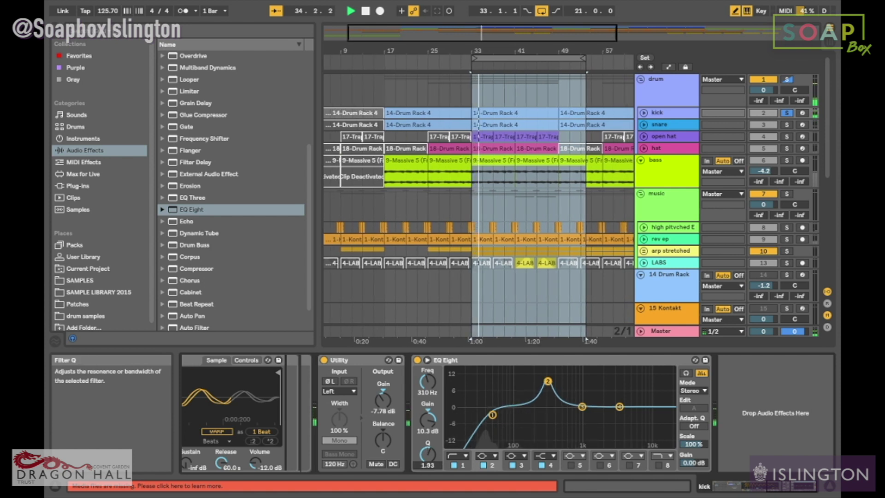
{"action": "left_click_drag", "start_coordinate": [547, 382], "coordinate": [548, 369]}
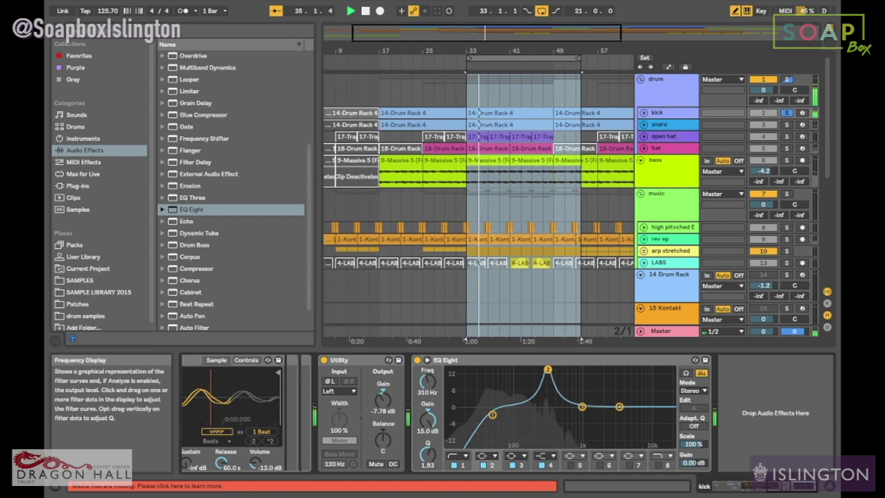
{"action": "mouse_move", "coordinate": [428, 454]}
{"action": "left_mouse_down"}
{"action": "mouse_move", "coordinate": [420, 438]}
{"action": "mouse_move", "coordinate": [421, 466]}
{"action": "left_mouse_up"}
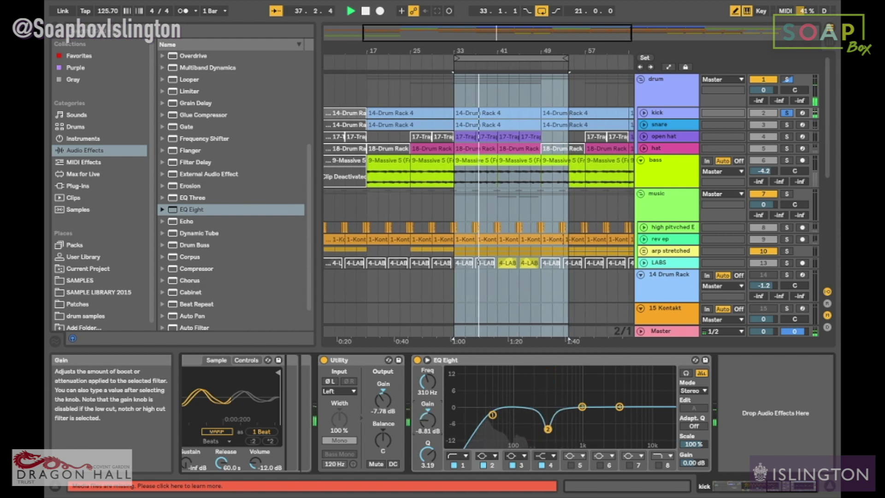
{"action": "left_click_drag", "start_coordinate": [428, 421], "coordinate": [428, 420]}
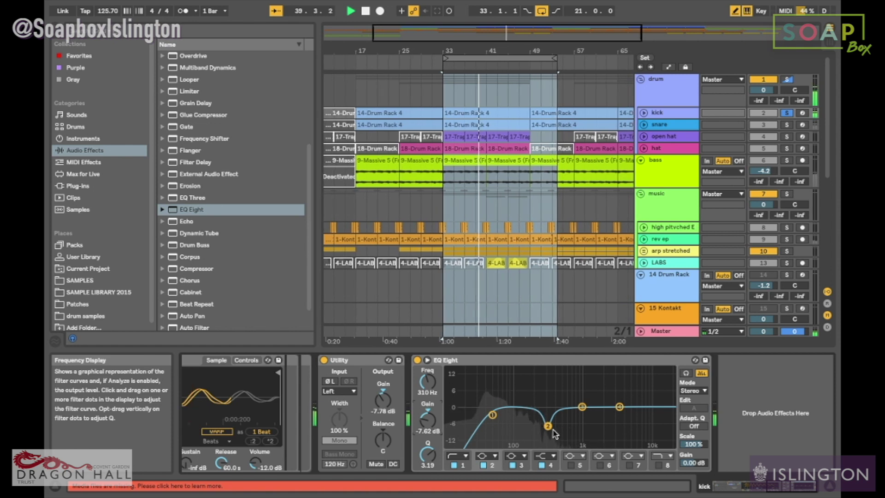
Bypass and re-enable band 2 during playback to compare the kick with and without the cut
{"action": "left_click", "coordinate": [542, 465]}
{"action": "left_click", "coordinate": [542, 465]}
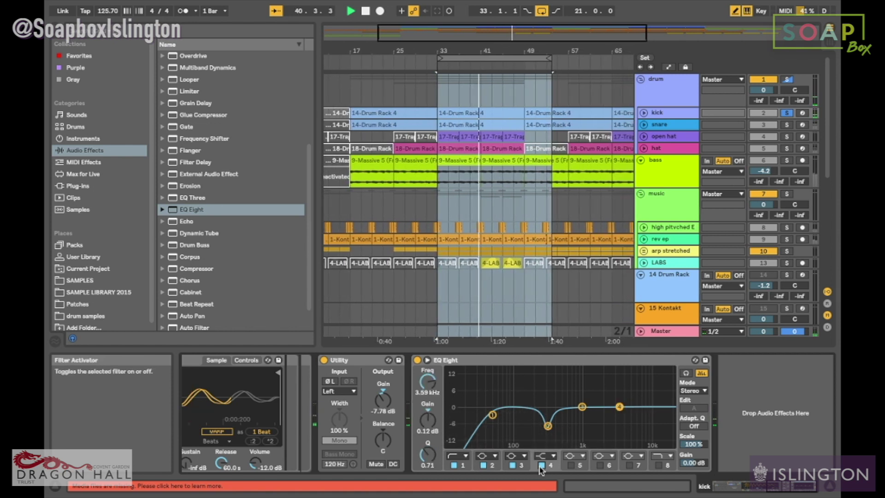
{"action": "left_click", "coordinate": [483, 466]}
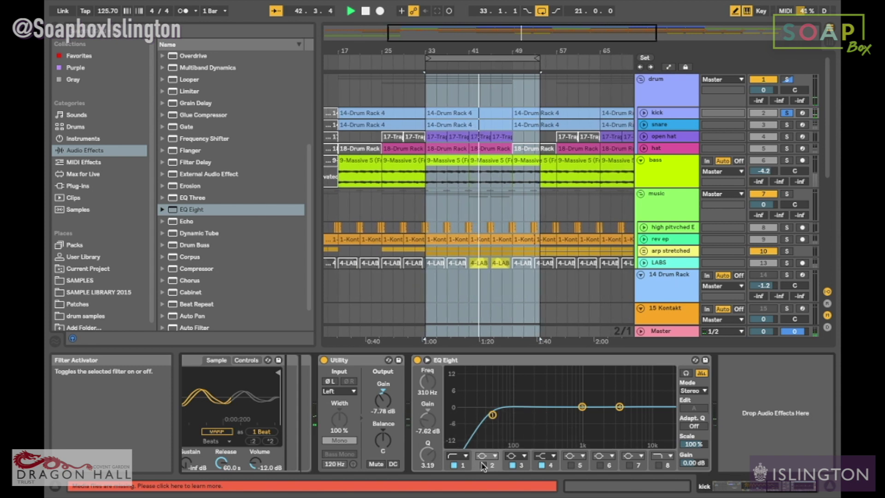
{"action": "left_click", "coordinate": [483, 465]}
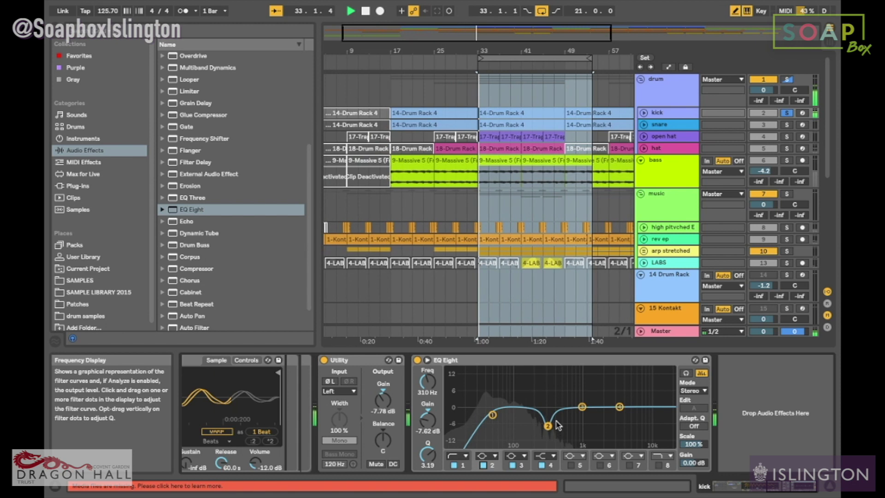
Shape band 3 into a boost of about 8.8 dB at 938 Hz with a Q of about 2.20, and sweep it down to about 202 Hz
{"action": "left_click_drag", "start_coordinate": [582, 407], "coordinate": [582, 388]}
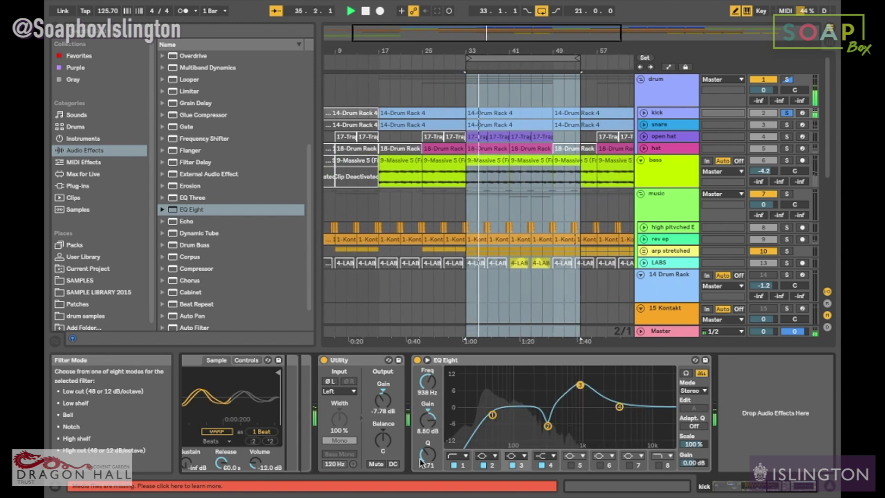
{"action": "left_click_drag", "start_coordinate": [428, 455], "coordinate": [428, 441]}
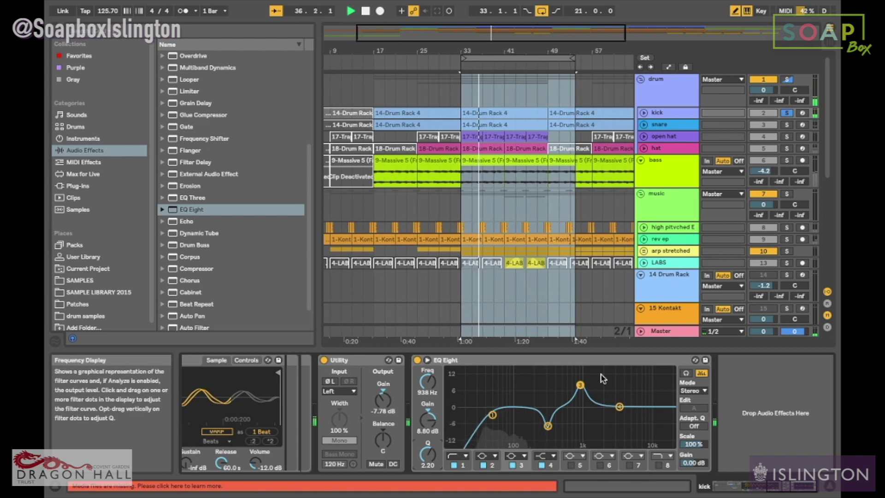
{"action": "left_click_drag", "start_coordinate": [580, 399], "coordinate": [578, 407]}
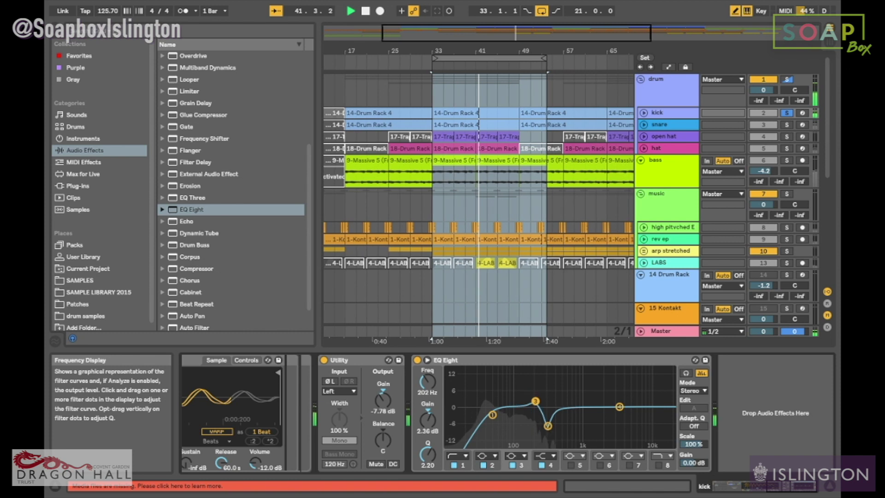
Replay the kick while sweeping band 3 around 215 to 225 Hz, and make it a cut of about 5.48 dB at 220 Hz with Q 2.03
{"action": "key", "text": "space"}
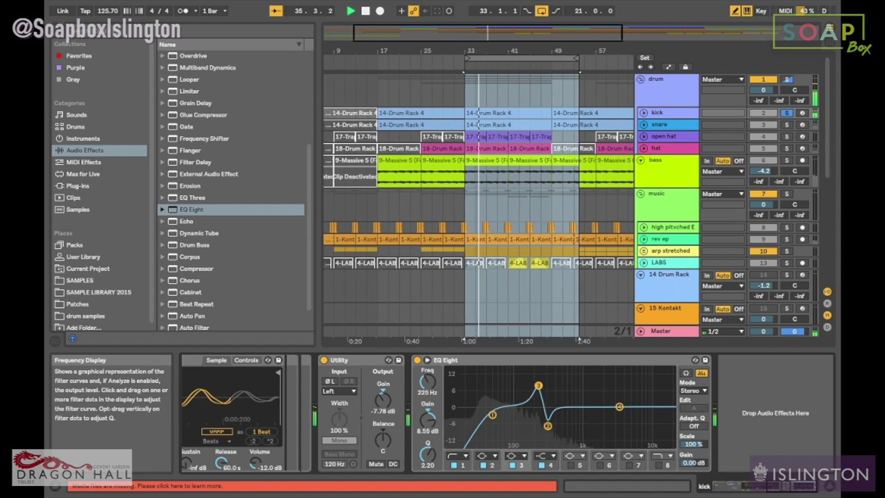
{"action": "key", "text": "space"}
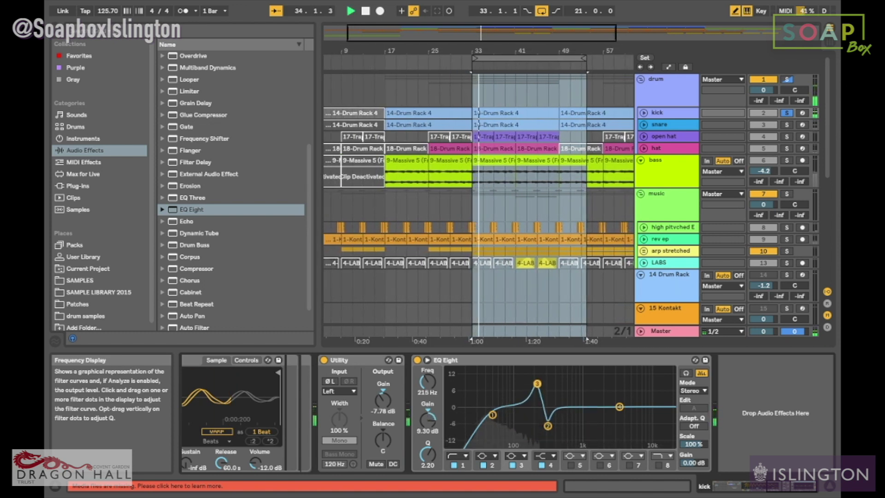
{"action": "left_click_drag", "start_coordinate": [427, 454], "coordinate": [428, 446]}
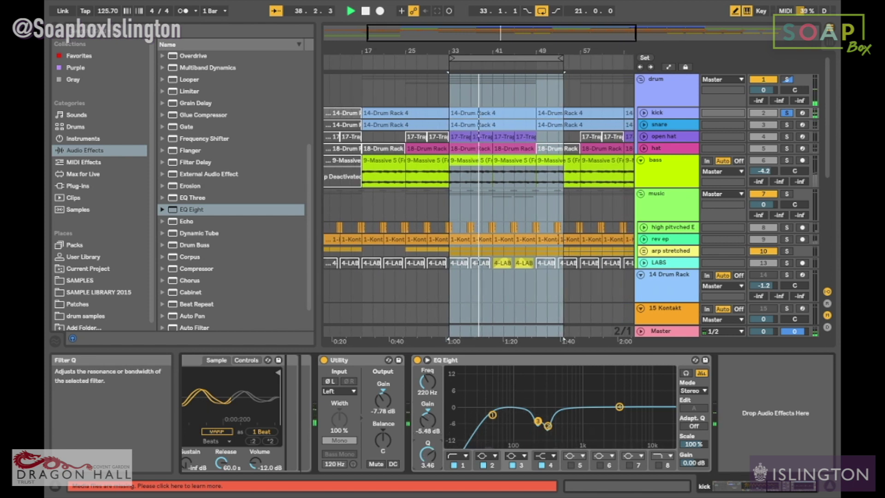
{"action": "left_click_drag", "start_coordinate": [427, 454], "coordinate": [427, 458]}
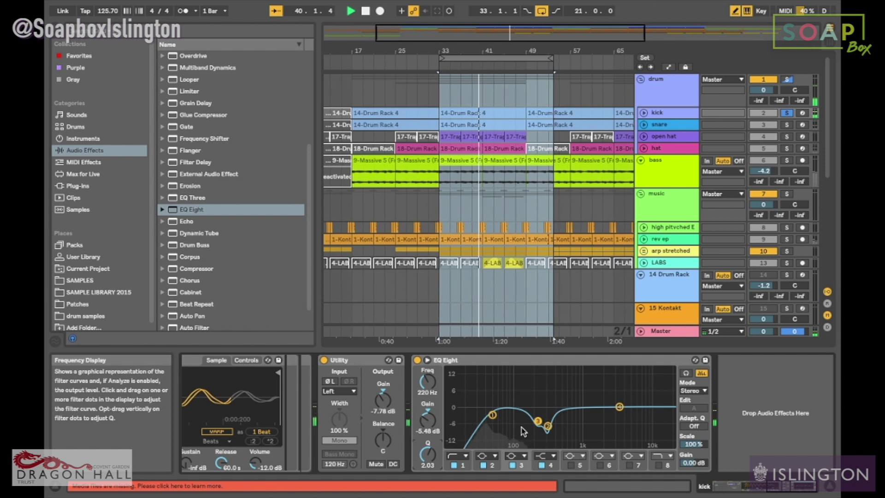
Enable band 5 and shape it into a wide boost of about 3.6 dB at 65.3 Hz with a Q of about 0.61
{"action": "left_click", "coordinate": [571, 466]}
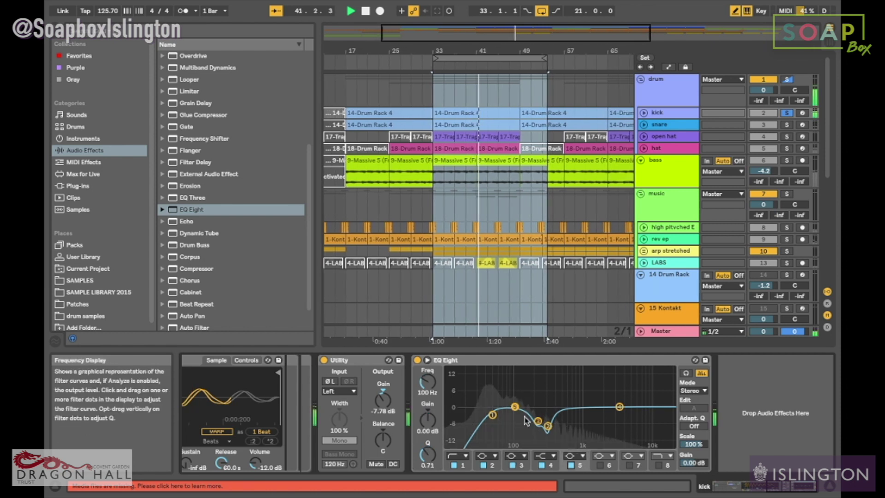
{"action": "left_click_drag", "start_coordinate": [516, 407], "coordinate": [502, 384]}
{"action": "key", "text": "space"}
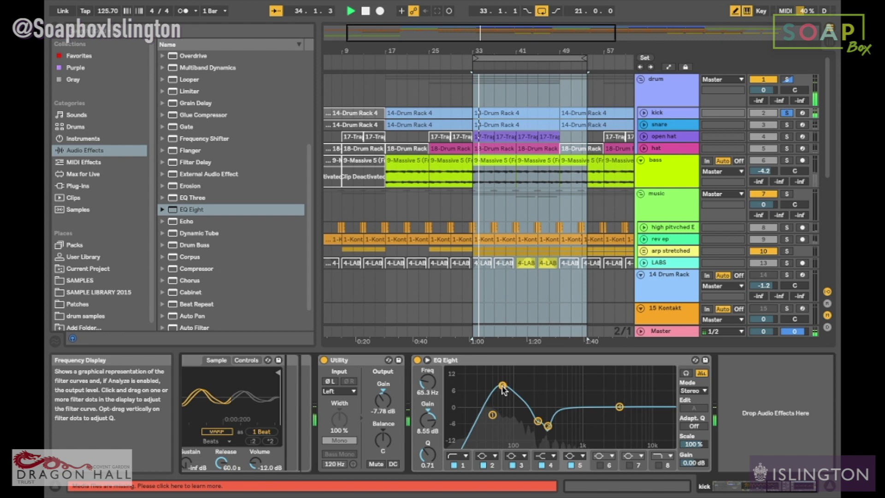
{"action": "mouse_move", "coordinate": [503, 397]}
{"action": "left_mouse_down"}
{"action": "mouse_move", "coordinate": [503, 407]}
{"action": "mouse_move", "coordinate": [502, 397]}
{"action": "left_mouse_up"}
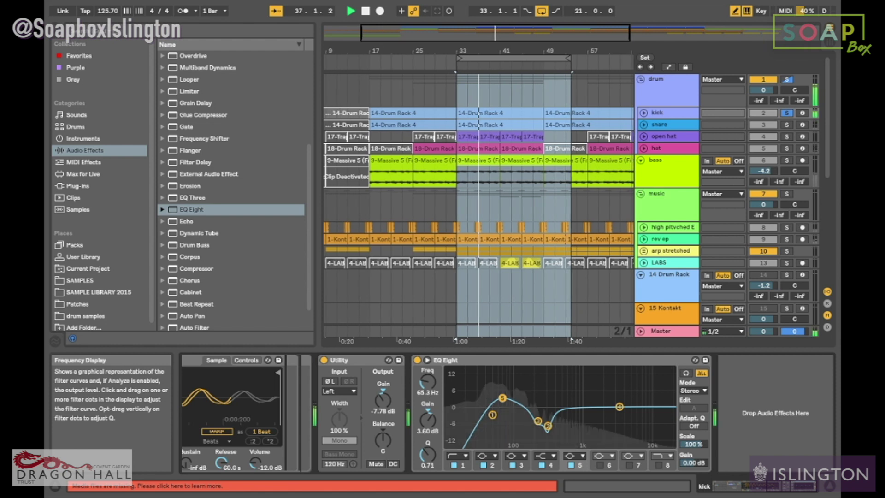
{"action": "left_click_drag", "start_coordinate": [433, 454], "coordinate": [434, 458]}
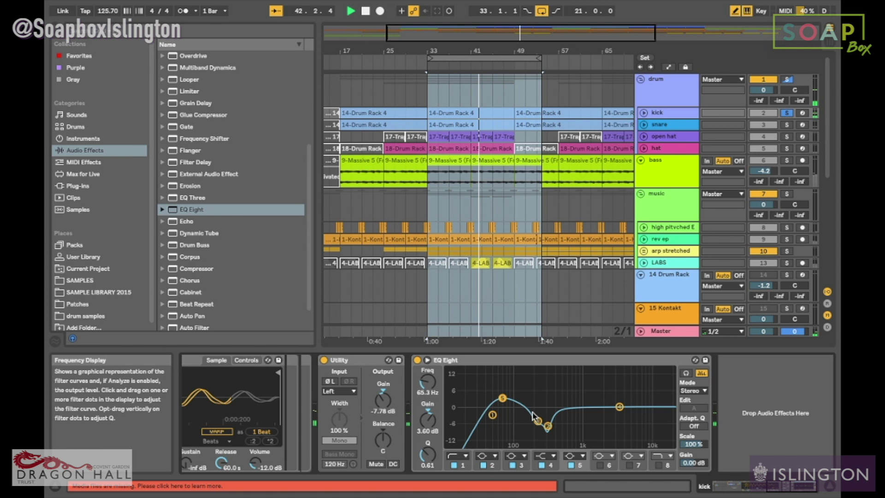
Sweep band 3 as a boost near 182 Hz during playback, and settle it as a cut of about 5.58 dB at 160 Hz
{"action": "mouse_move", "coordinate": [537, 420]}
{"action": "left_mouse_down"}
{"action": "mouse_move", "coordinate": [536, 392]}
{"action": "mouse_move", "coordinate": [534, 406]}
{"action": "left_mouse_up"}
{"action": "key", "text": "space"}
{"action": "key", "text": "space"}
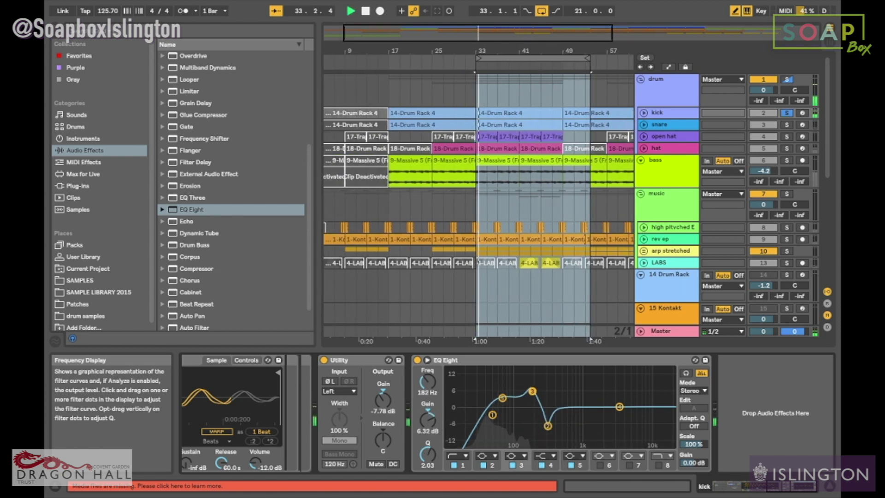
{"action": "left_click_drag", "start_coordinate": [530, 402], "coordinate": [529, 420]}
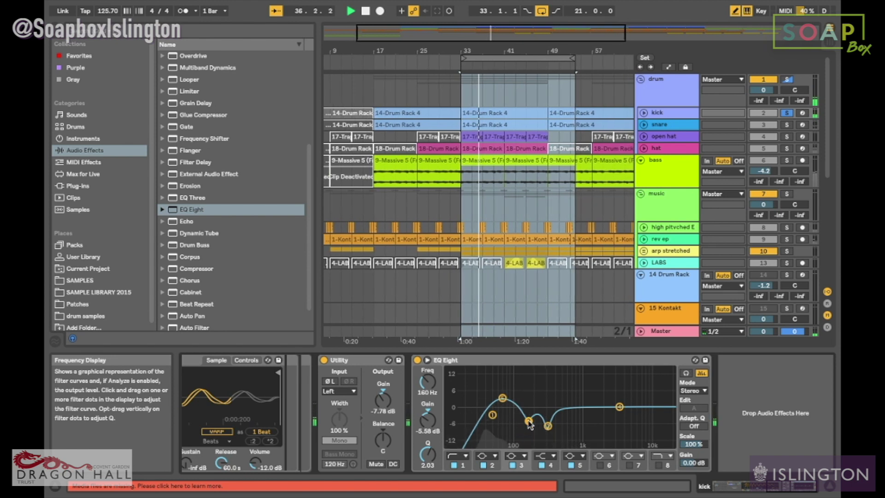
{"action": "left_click", "coordinate": [502, 397]}
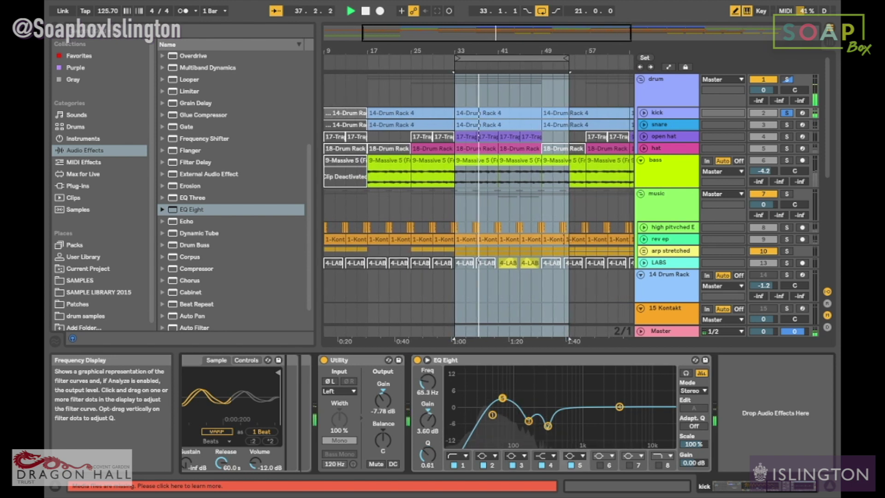
Lower band 4 by about 7.31 dB at 4.17 kHz, change it to a 12 dB high cut at about 2.02 kHz, and stop playback
{"action": "left_click_drag", "start_coordinate": [570, 406], "coordinate": [625, 429]}
{"action": "key", "text": "space"}
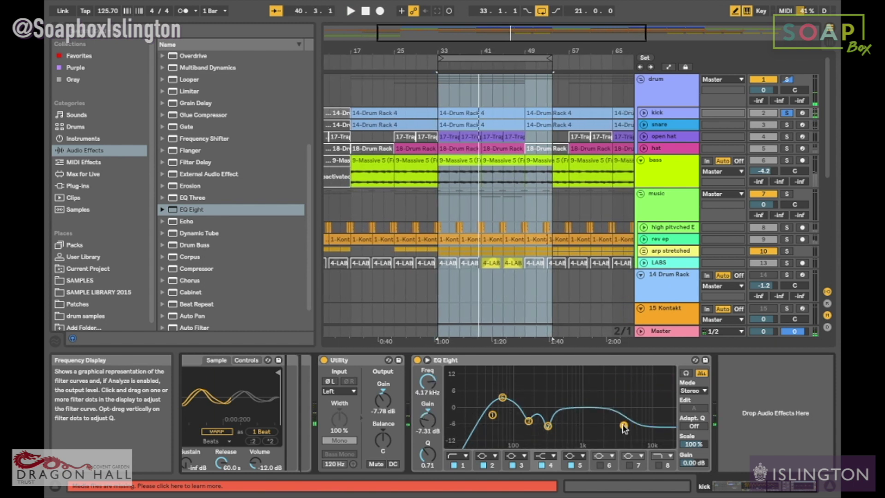
{"action": "key", "text": "space"}
{"action": "left_click", "coordinate": [546, 455]}
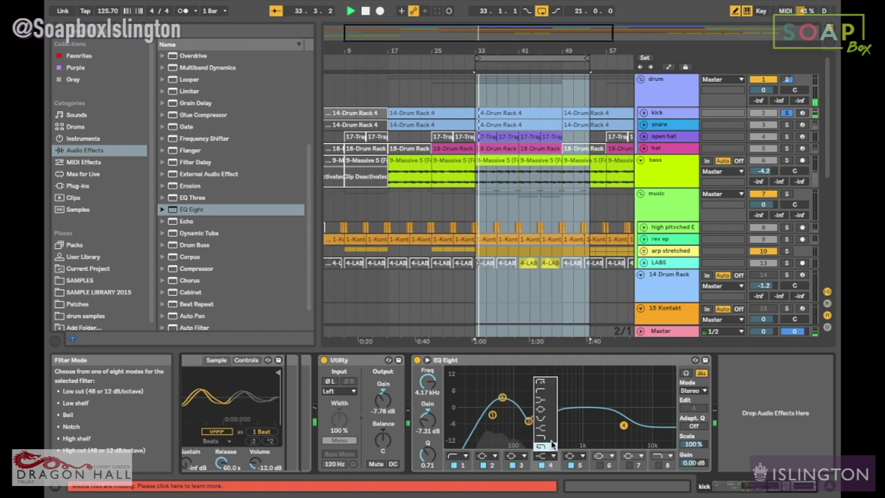
{"action": "left_click", "coordinate": [553, 436]}
{"action": "left_click_drag", "start_coordinate": [624, 416], "coordinate": [603, 415]}
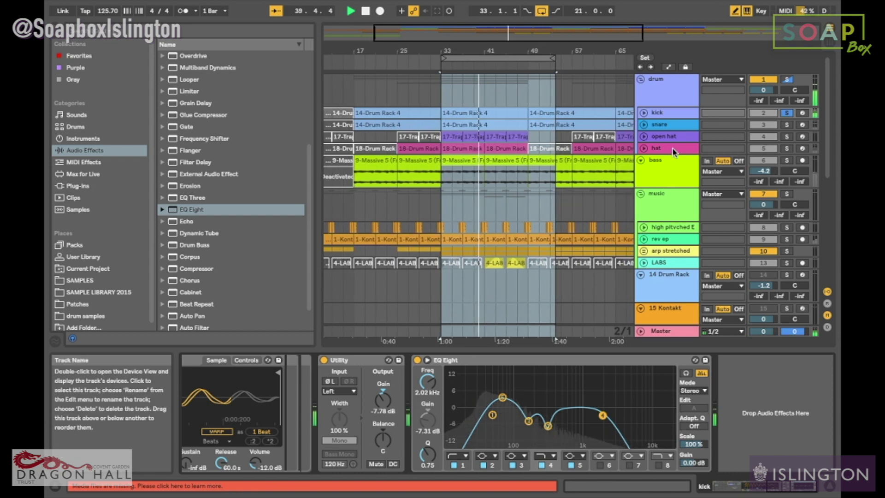
{"action": "key", "text": "space"}
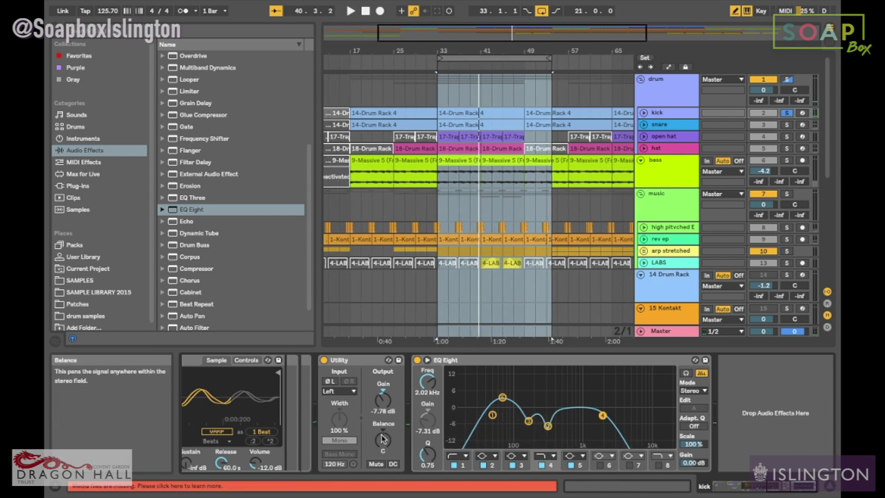
{"action": "scroll", "coordinate": [714, 184], "scroll_direction": "down", "scroll_amount": 4}
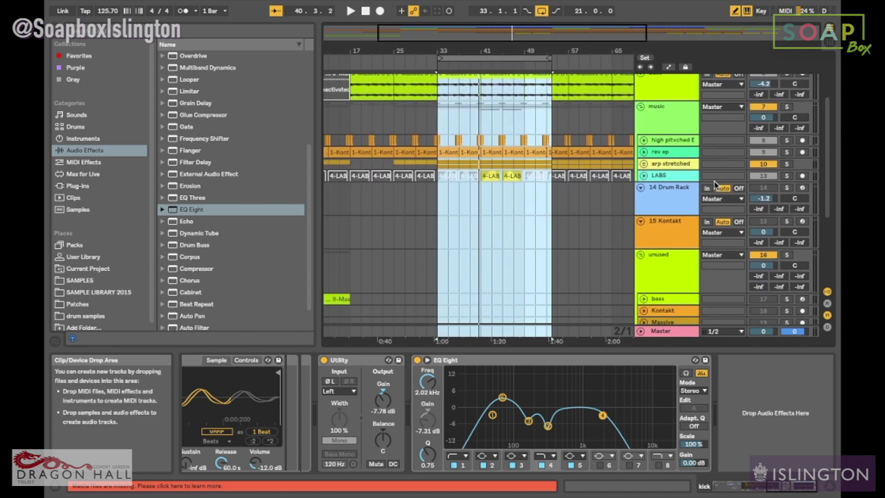
{"action": "scroll", "coordinate": [715, 184], "scroll_direction": "up", "scroll_amount": 3}
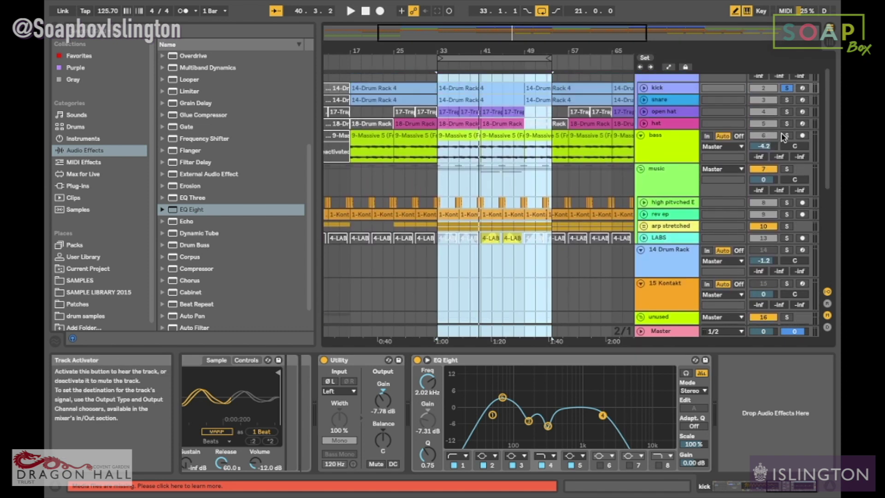
Solo the bass track alongside the kick, play both together, and lower the bass track volume to -5.1 dB
{"action": "left_click", "coordinate": [788, 136]}
{"action": "left_click", "coordinate": [663, 141]}
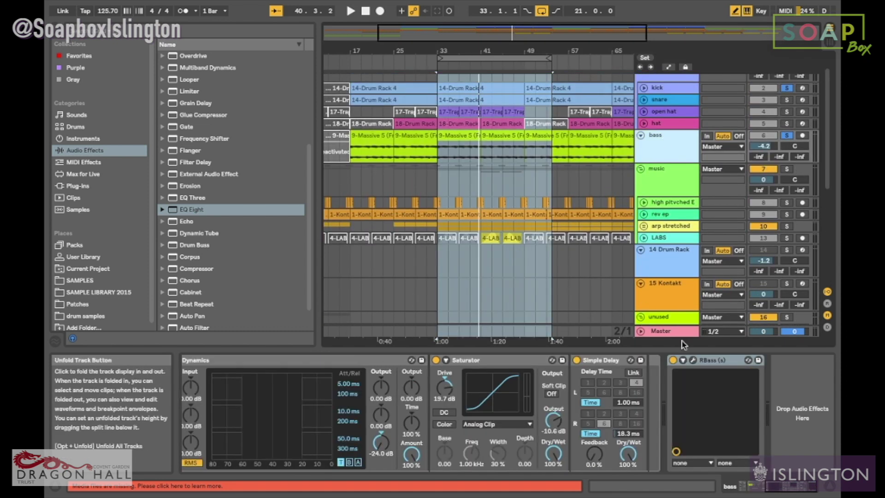
{"action": "key", "text": "space"}
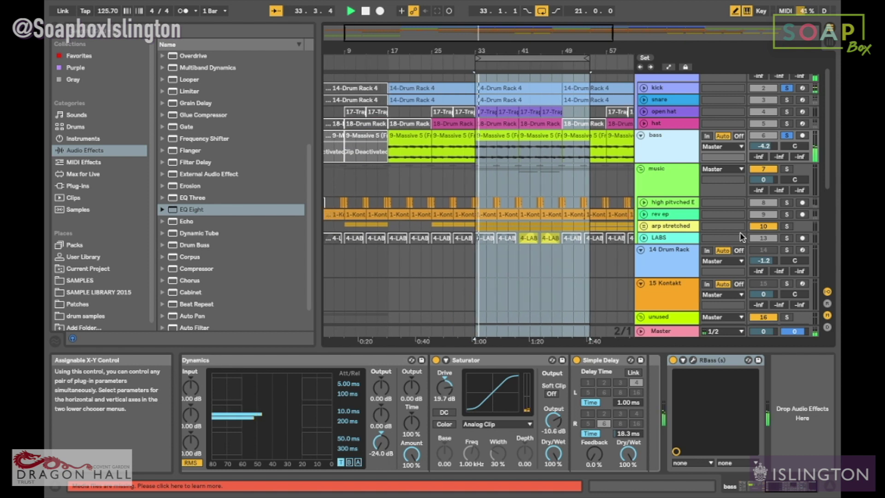
{"action": "left_click_drag", "start_coordinate": [763, 146], "coordinate": [763, 150]}
{"action": "key", "text": "space"}
Add an EQ Eight at the end of the bass track's device chain, after RBass, and briefly audition it
{"action": "left_click", "coordinate": [213, 210]}
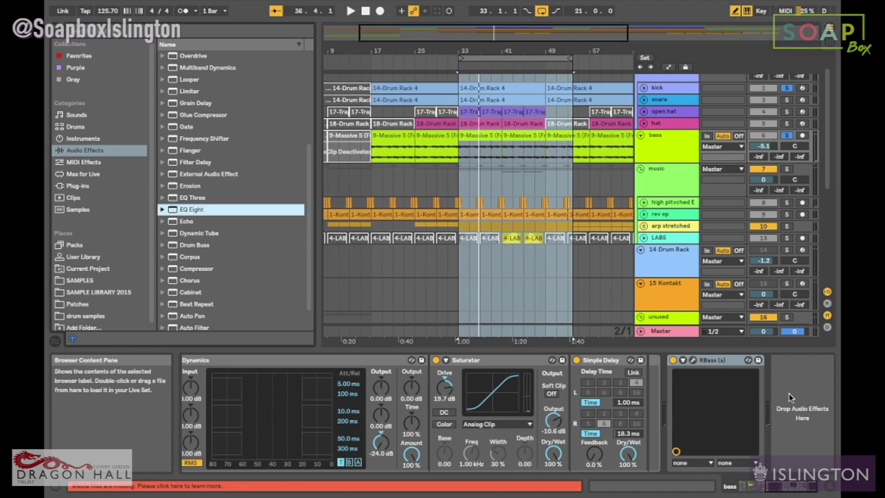
{"action": "scroll", "coordinate": [208, 198], "scroll_direction": "down", "scroll_amount": 1}
{"action": "left_click_drag", "start_coordinate": [190, 190], "coordinate": [783, 387]}
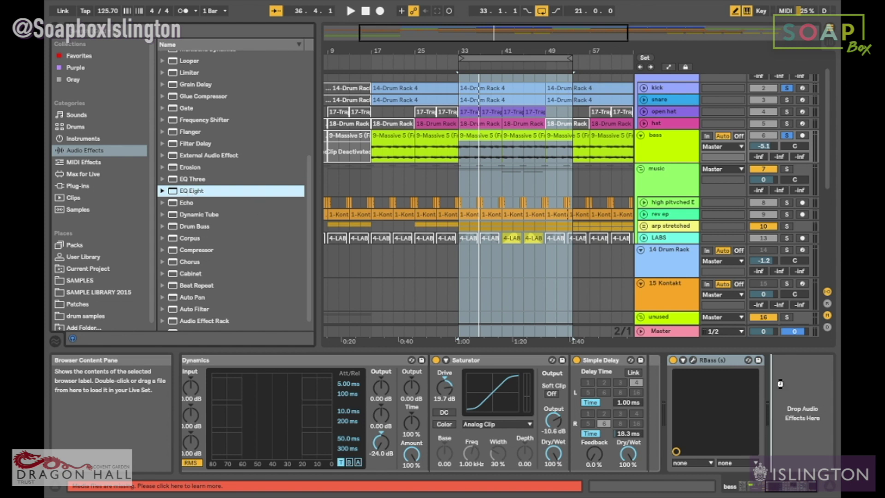
{"action": "left_click_drag", "start_coordinate": [767, 408], "coordinate": [767, 408]}
{"action": "key", "text": "space"}
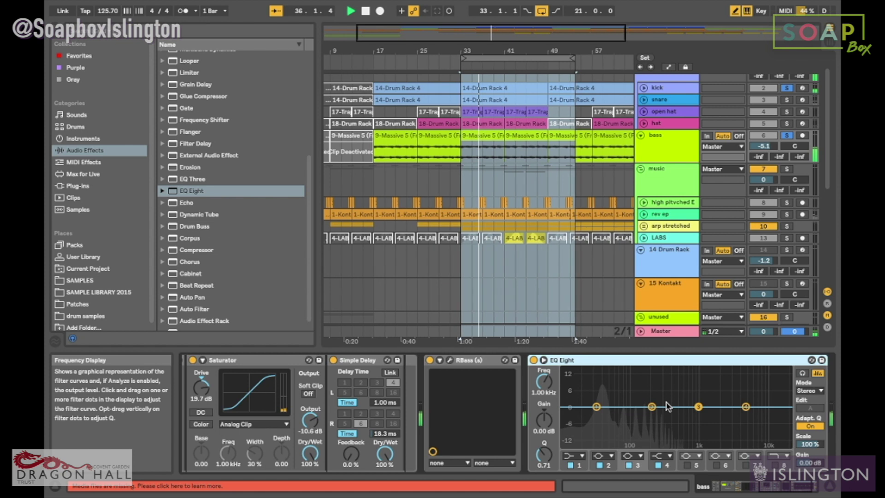
{"action": "key", "text": "space"}
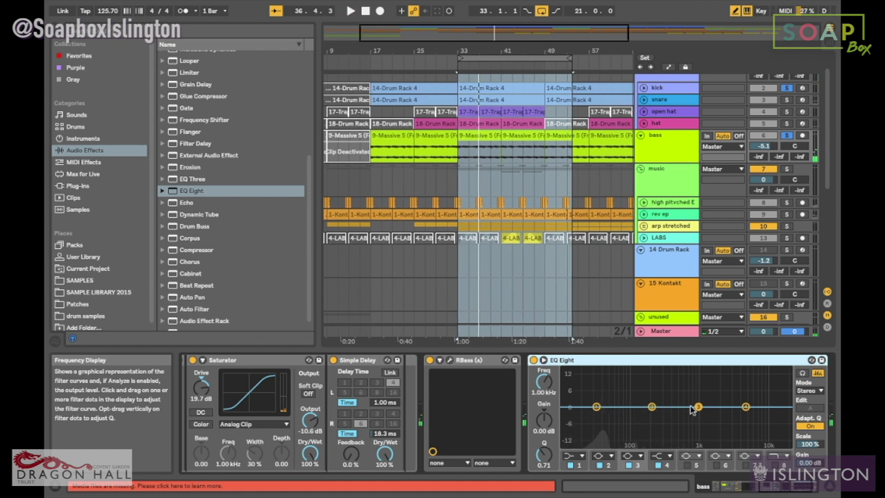
Sweep band 3 of the bass EQ as a boost from about 918 Hz downward, ending at about 14.8 dB at 417 Hz with Q 0.79
{"action": "left_click_drag", "start_coordinate": [698, 407], "coordinate": [696, 385]}
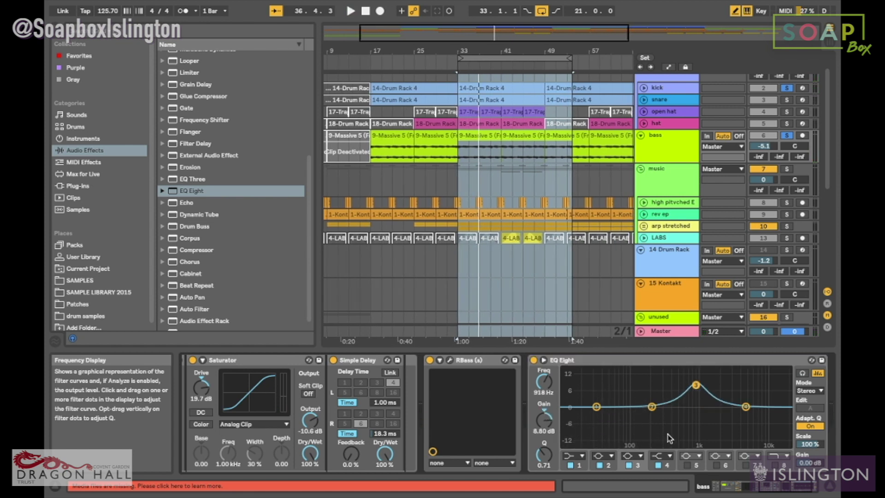
{"action": "left_click_drag", "start_coordinate": [544, 455], "coordinate": [544, 436]}
{"action": "key", "text": "space"}
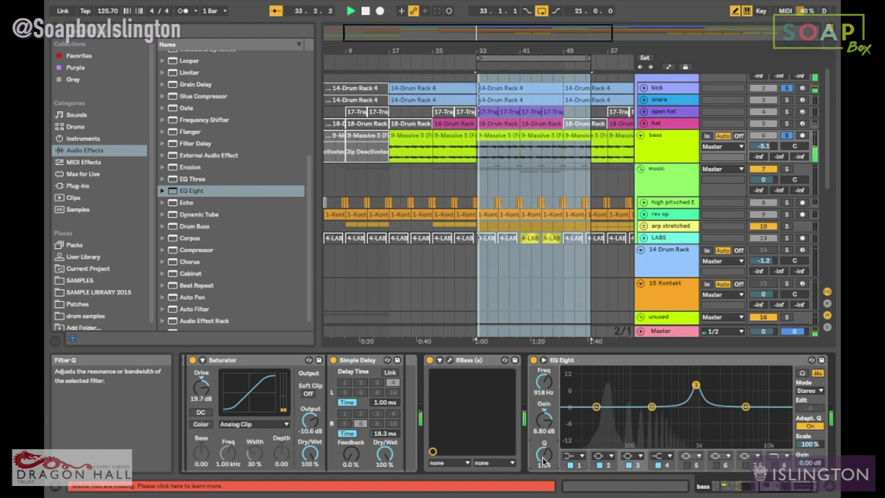
{"action": "left_click_drag", "start_coordinate": [695, 386], "coordinate": [693, 407]}
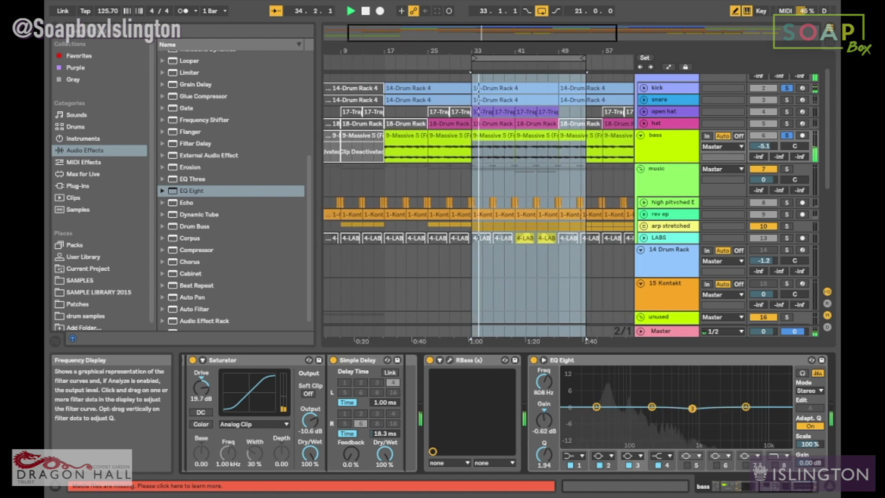
{"action": "key", "text": "space"}
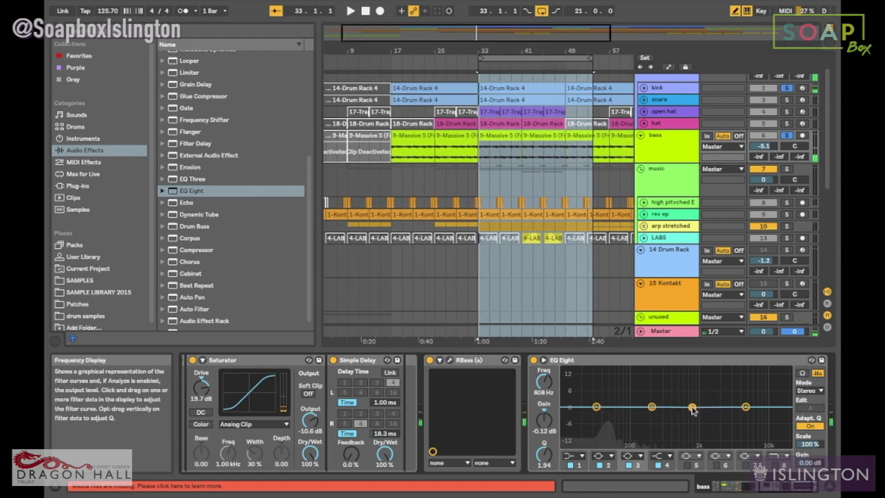
{"action": "left_click_drag", "start_coordinate": [692, 407], "coordinate": [678, 370]}
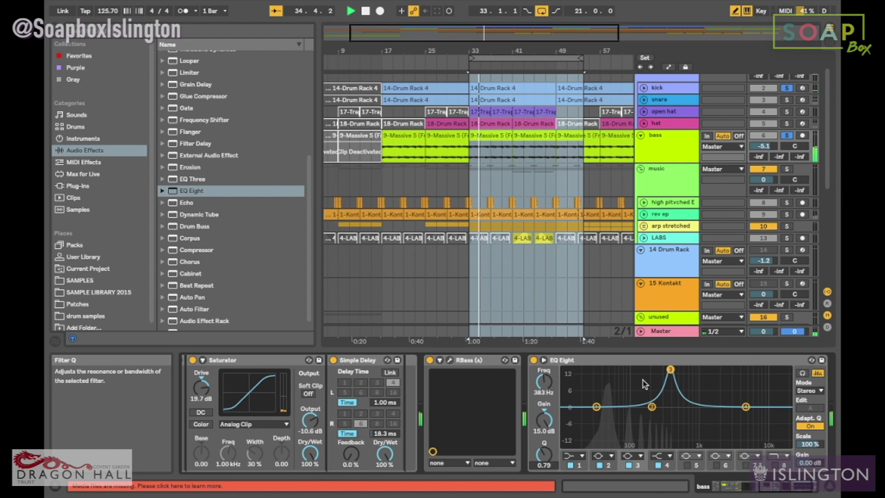
{"action": "left_click_drag", "start_coordinate": [670, 369], "coordinate": [673, 370]}
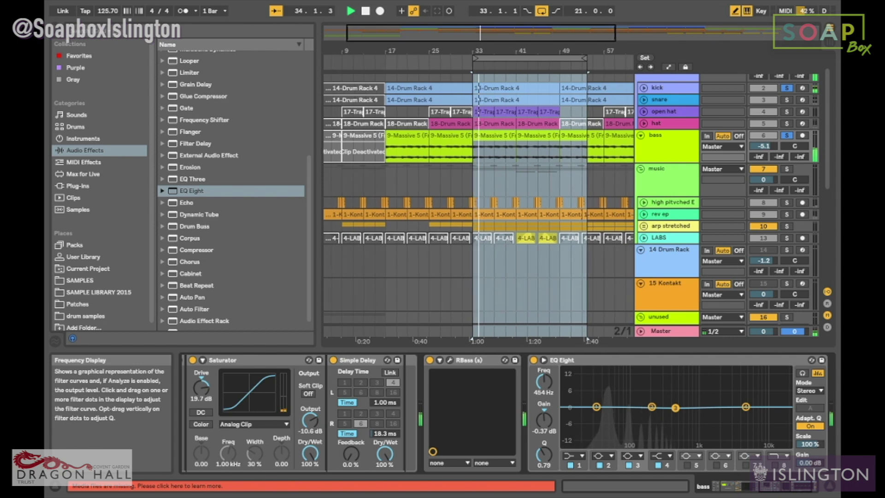
{"action": "left_click_drag", "start_coordinate": [675, 408], "coordinate": [673, 370]}
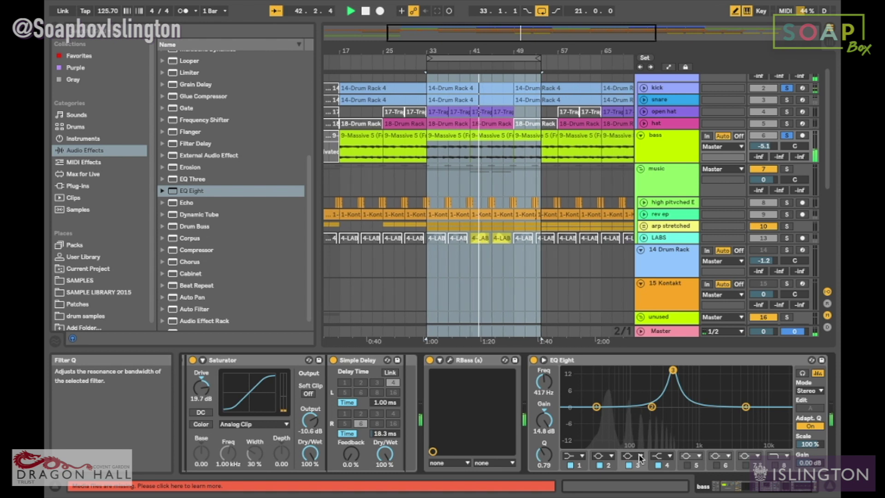
Switch bands 4 and 3 of the bass EQ off and on during playback to compare the sound
{"action": "left_click", "coordinate": [658, 465]}
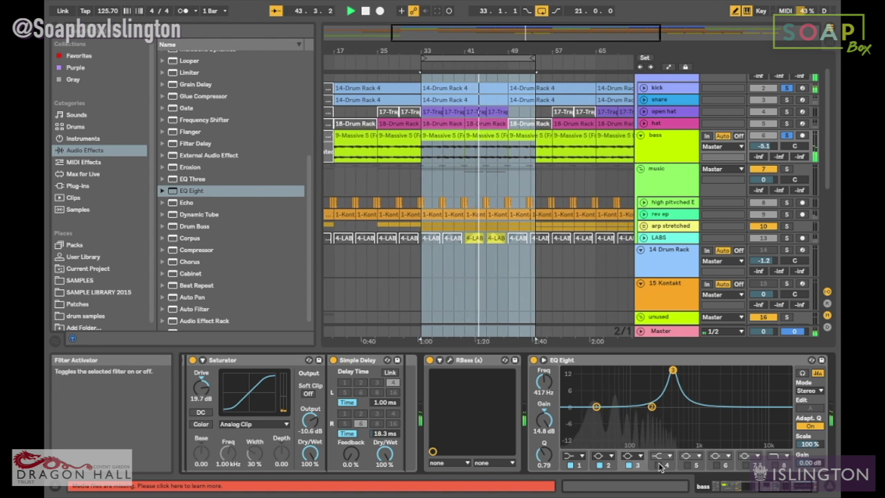
{"action": "left_click", "coordinate": [659, 465]}
{"action": "left_click", "coordinate": [659, 465]}
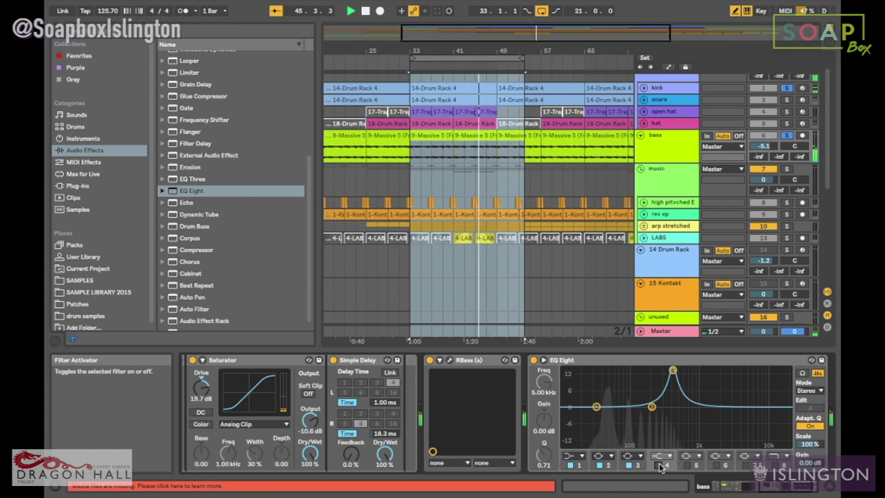
{"action": "left_click", "coordinate": [659, 465]}
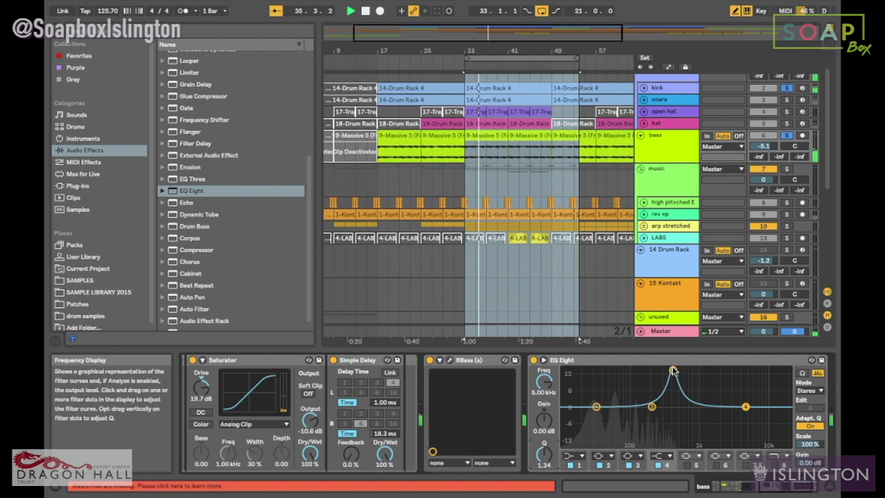
{"action": "left_click", "coordinate": [627, 466]}
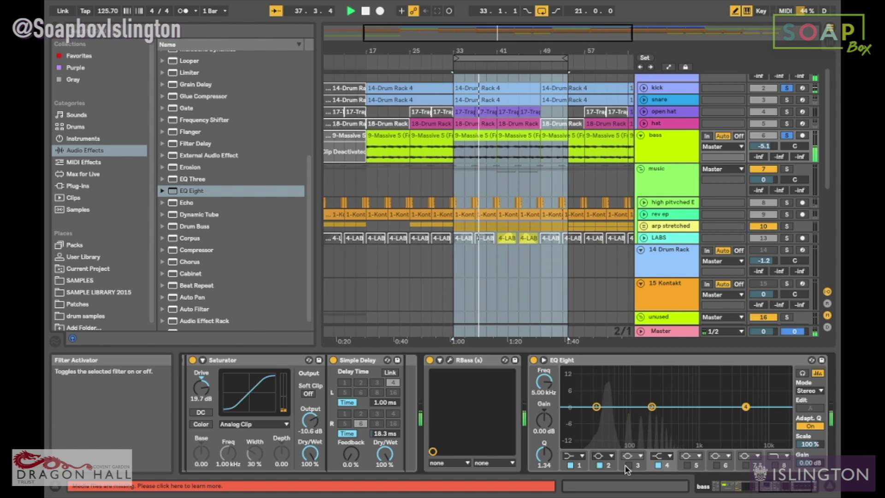
{"action": "left_click", "coordinate": [627, 465]}
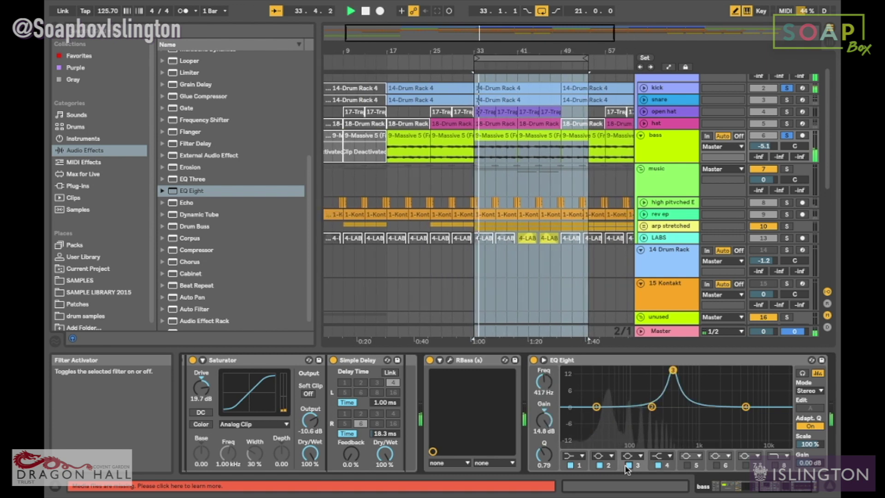
Move band 3 to 400 Hz, widen it to a Q of about 0.59, and turn it into a cut of about 6.10 dB
{"action": "key", "text": "space"}
{"action": "left_click_drag", "start_coordinate": [673, 370], "coordinate": [671, 370]}
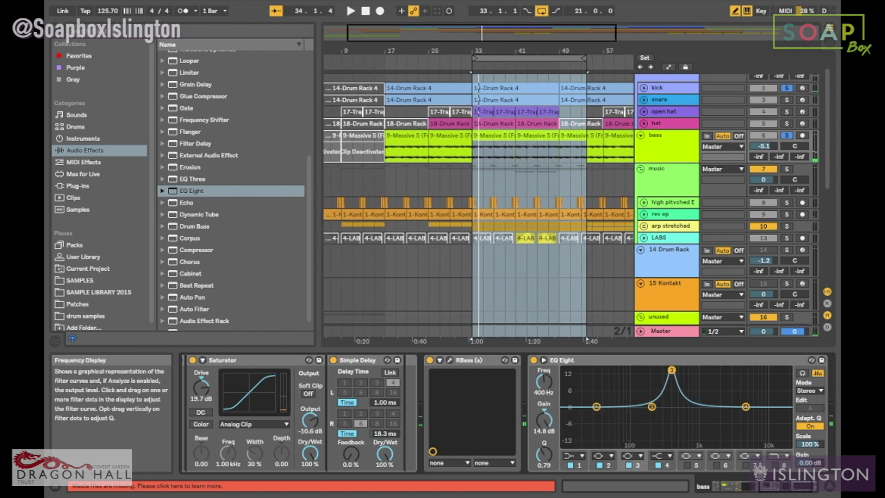
{"action": "left_click_drag", "start_coordinate": [549, 445], "coordinate": [549, 454]}
{"action": "key", "text": "space"}
{"action": "left_click_drag", "start_coordinate": [543, 418], "coordinate": [542, 440]}
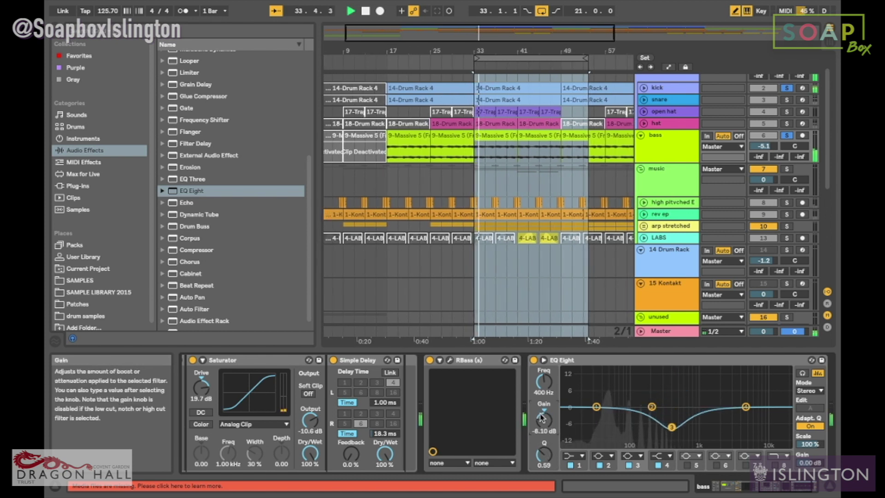
Turn off Adaptive Q and narrow band 3 to a Q of about 2.94 with a cut of about 7.4 dB at 400 Hz
{"action": "left_click", "coordinate": [810, 425]}
{"action": "left_click_drag", "start_coordinate": [544, 454], "coordinate": [544, 402]}
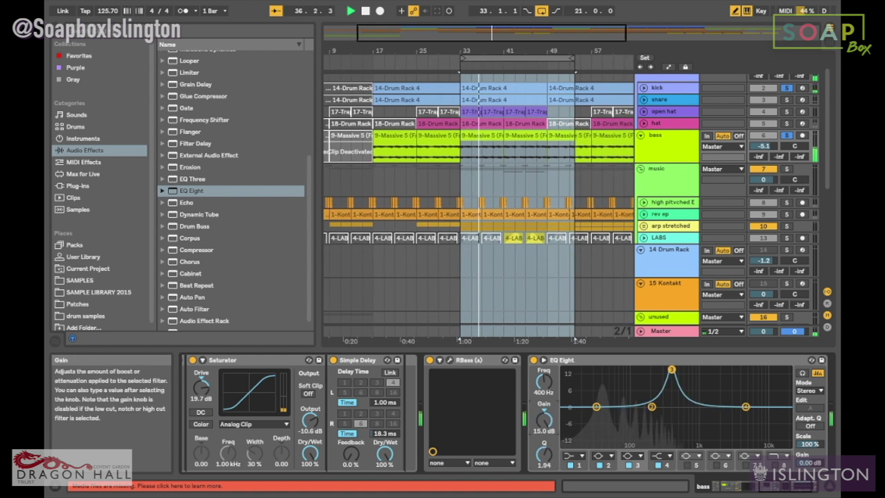
{"action": "mouse_move", "coordinate": [544, 454]}
{"action": "left_mouse_down"}
{"action": "mouse_move", "coordinate": [544, 432]}
{"action": "mouse_move", "coordinate": [544, 443]}
{"action": "left_mouse_up"}
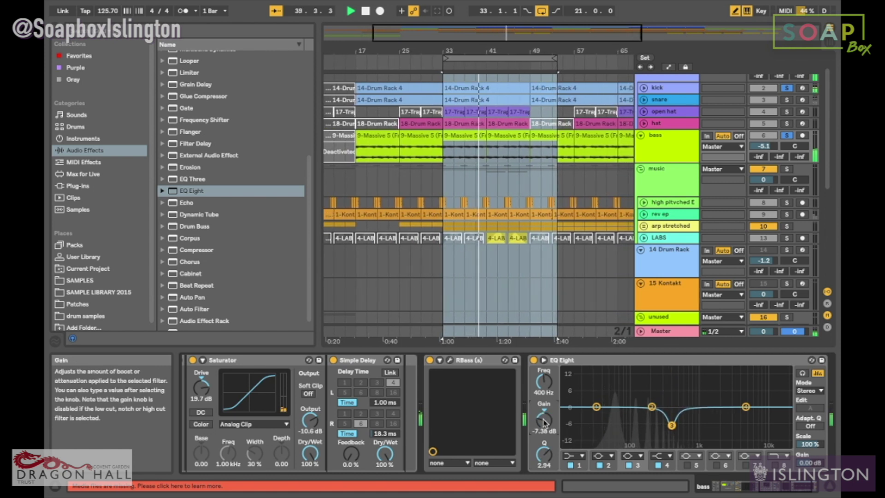
Sweep band 2 as a boost from about 124 Hz down to 65.3 Hz, at about 9.55 dB with a Q of about 1.72
{"action": "left_click_drag", "start_coordinate": [652, 407], "coordinate": [637, 381]}
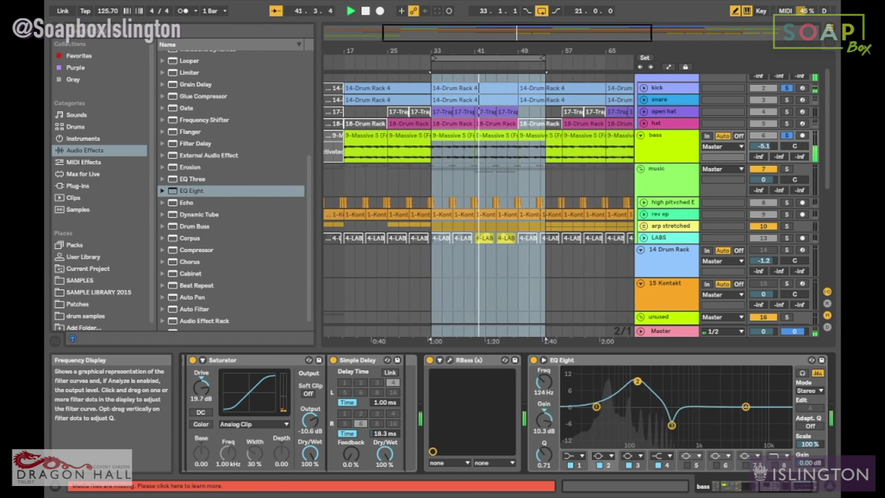
{"action": "left_click", "coordinate": [611, 456]}
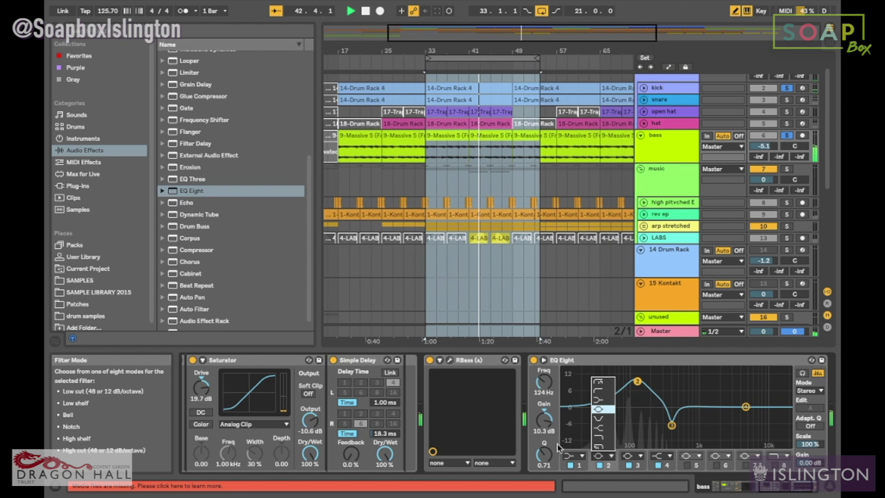
{"action": "left_click", "coordinate": [564, 451]}
{"action": "left_click_drag", "start_coordinate": [543, 454], "coordinate": [544, 439]}
{"action": "left_click_drag", "start_coordinate": [637, 381], "coordinate": [619, 383]}
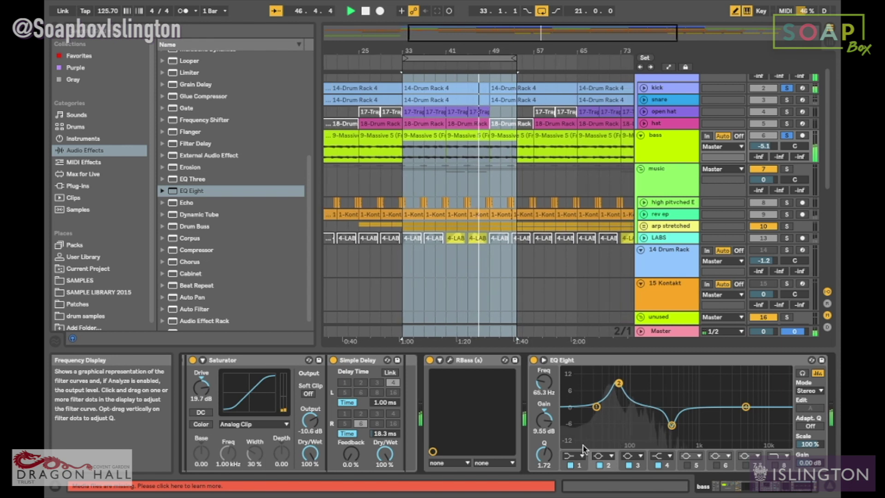
Narrow band 2 to a Q of about 3.06 and make it a cut of about 5.33 dB at 65.3 Hz
{"action": "left_click_drag", "start_coordinate": [544, 454], "coordinate": [544, 451]}
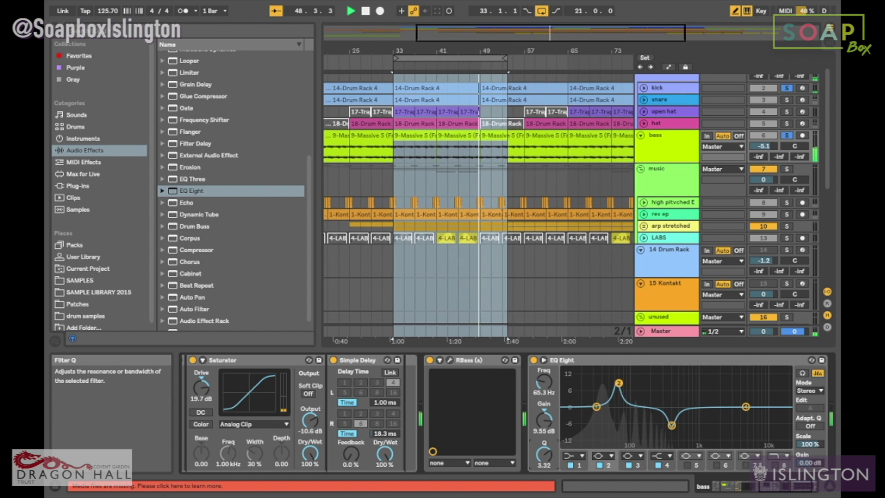
{"action": "left_click_drag", "start_coordinate": [544, 454], "coordinate": [544, 457]}
{"action": "left_click_drag", "start_coordinate": [544, 419], "coordinate": [544, 440]}
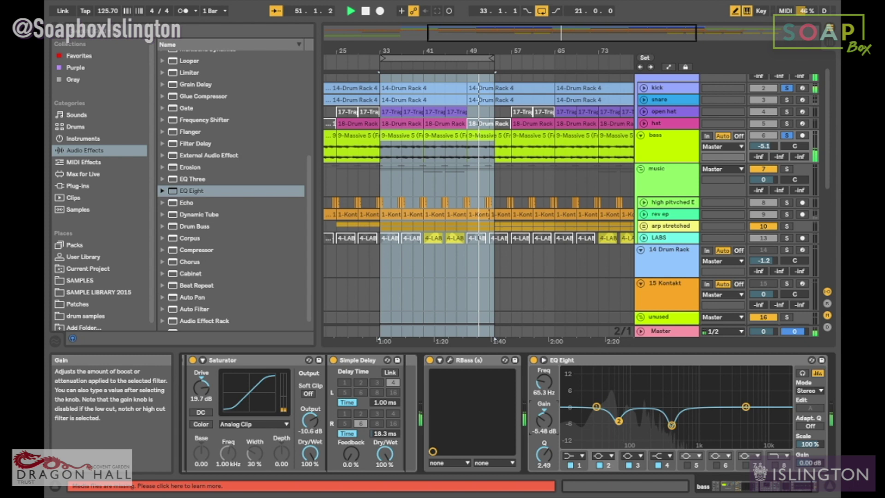
{"action": "left_click_drag", "start_coordinate": [544, 439], "coordinate": [544, 438]}
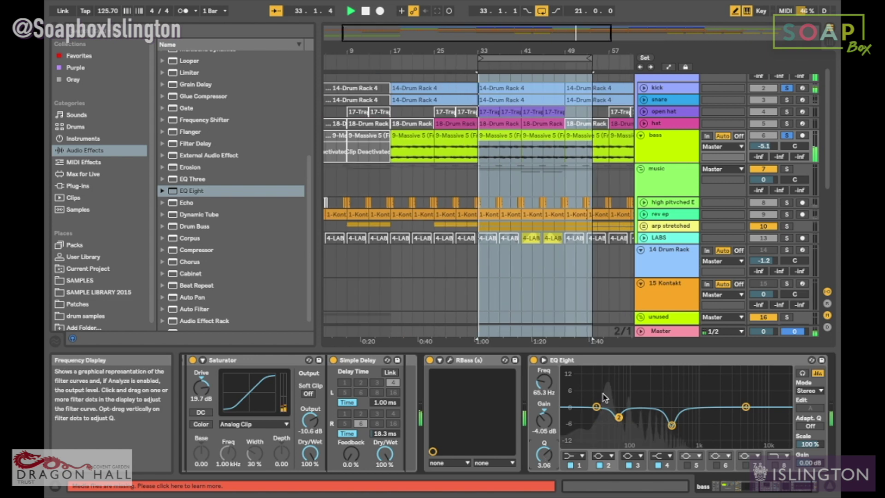
{"action": "left_click_drag", "start_coordinate": [619, 417], "coordinate": [619, 418]}
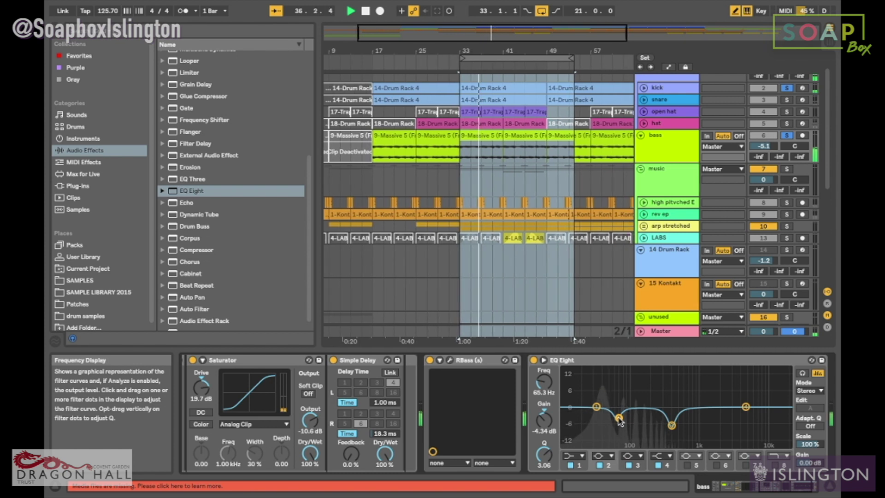
{"action": "left_click_drag", "start_coordinate": [619, 418], "coordinate": [619, 420]}
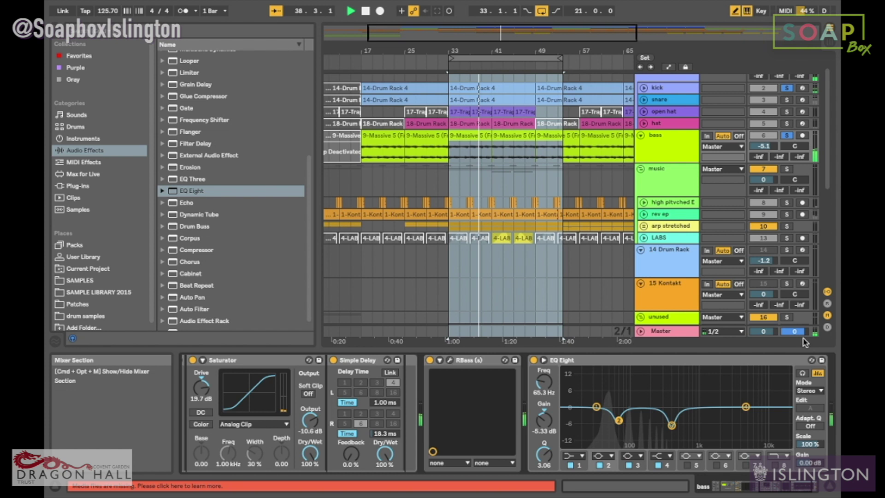
Raise the bass EQ's global gain to about 3.19 dB, and compare the bass with the EQ bypassed before and after the change
{"action": "left_click", "coordinate": [534, 361]}
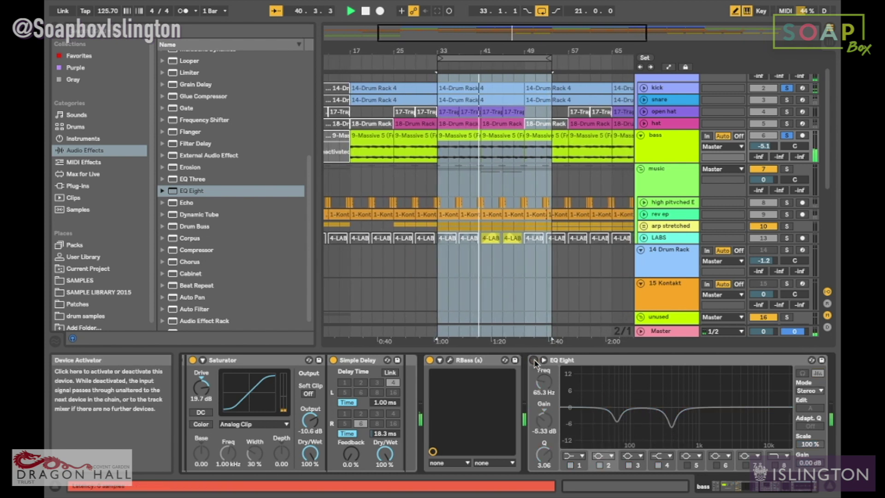
{"action": "left_click", "coordinate": [533, 360]}
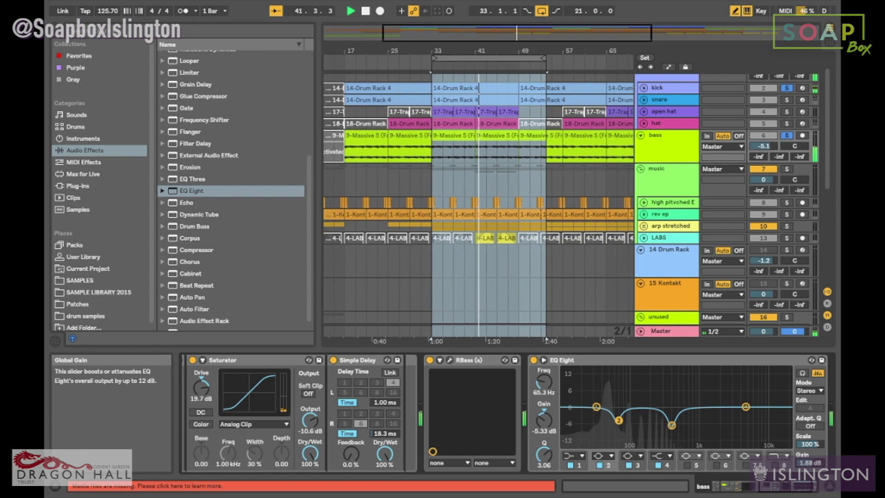
{"action": "left_click_drag", "start_coordinate": [810, 463], "coordinate": [810, 451]}
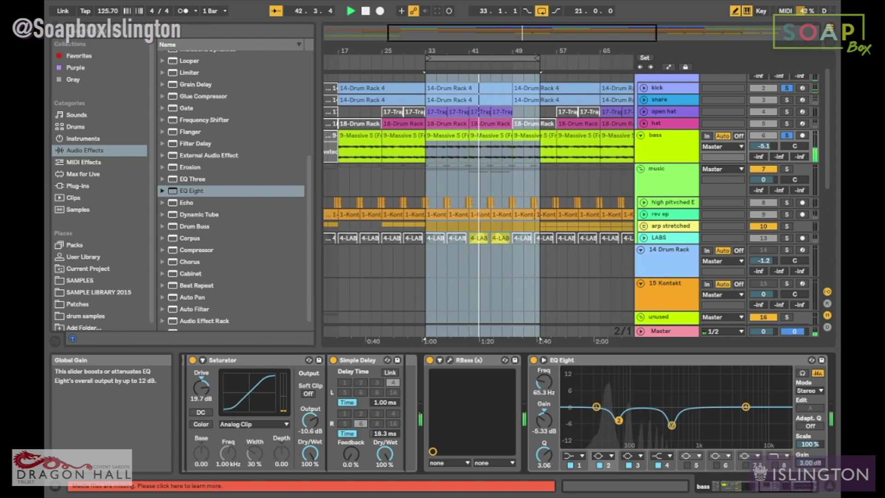
{"action": "key", "text": "space"}
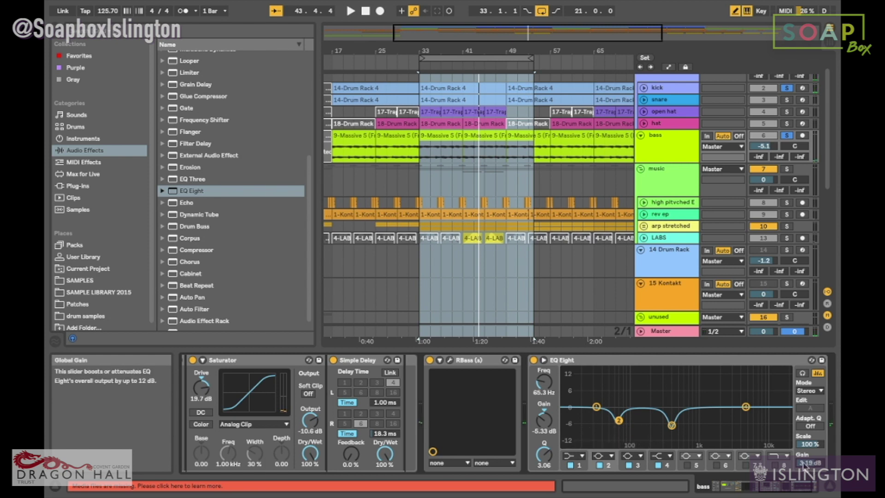
{"action": "left_click", "coordinate": [534, 361]}
{"action": "key", "text": "space"}
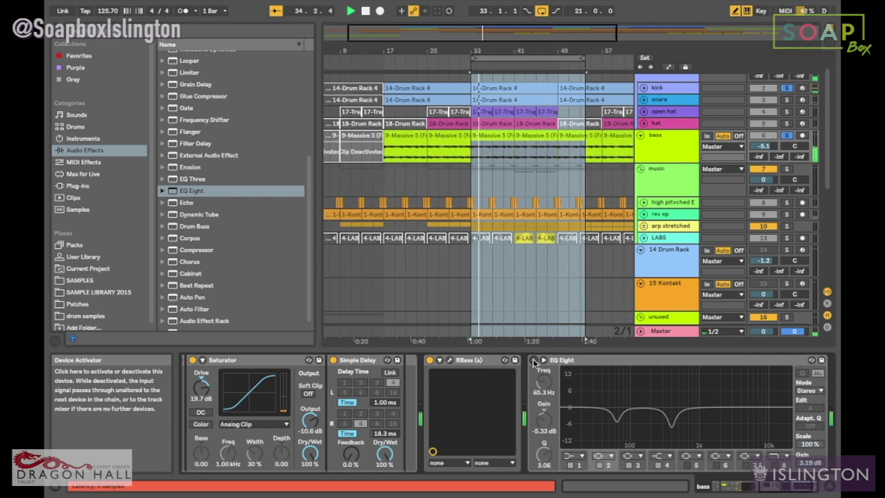
Turn the bass EQ back on, set its global gain to about 2.62 dB and narrow band 2 to a Q of about 4.81
{"action": "left_click", "coordinate": [534, 360]}
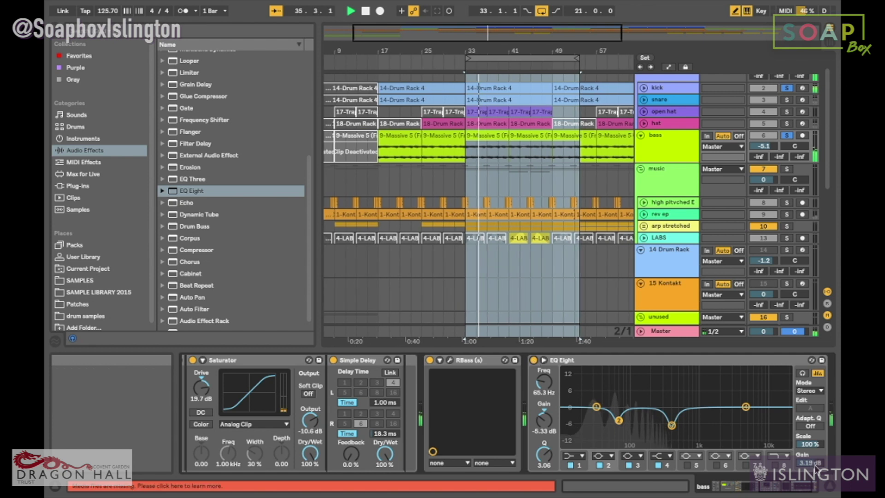
{"action": "left_click_drag", "start_coordinate": [809, 463], "coordinate": [810, 466]}
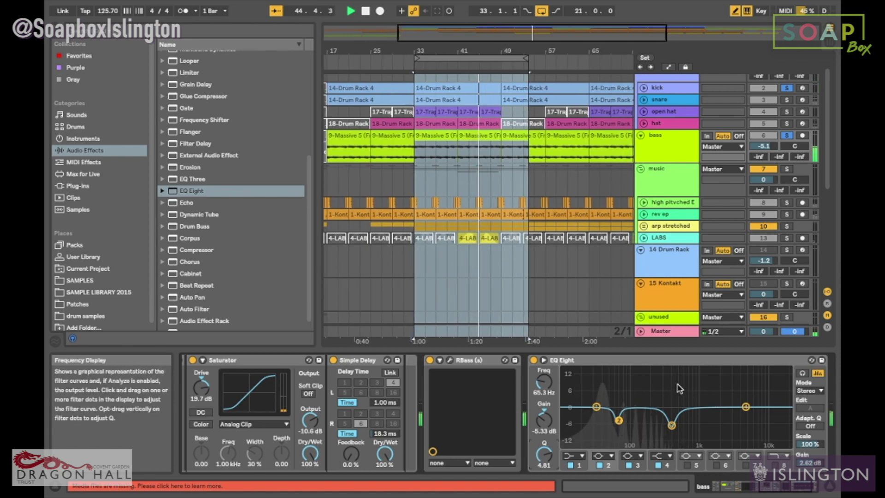
Change the bass EQ's band 4 to a bell and sweep it as a boost of up to about 13.3 dB, down to about 93.8 Hz
{"action": "left_click_drag", "start_coordinate": [745, 407], "coordinate": [647, 406]}
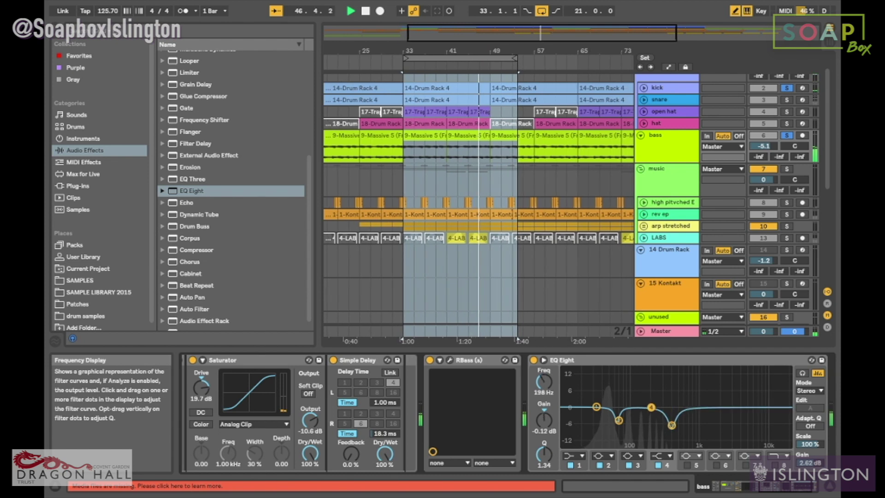
{"action": "left_click", "coordinate": [669, 456]}
{"action": "left_click", "coordinate": [658, 410]}
{"action": "left_click_drag", "start_coordinate": [647, 406], "coordinate": [643, 387]}
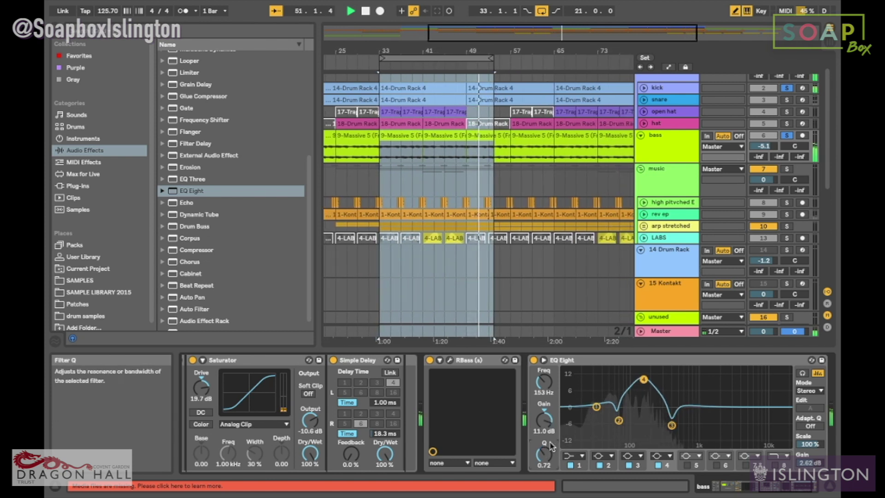
{"action": "left_click_drag", "start_coordinate": [643, 378], "coordinate": [629, 373]}
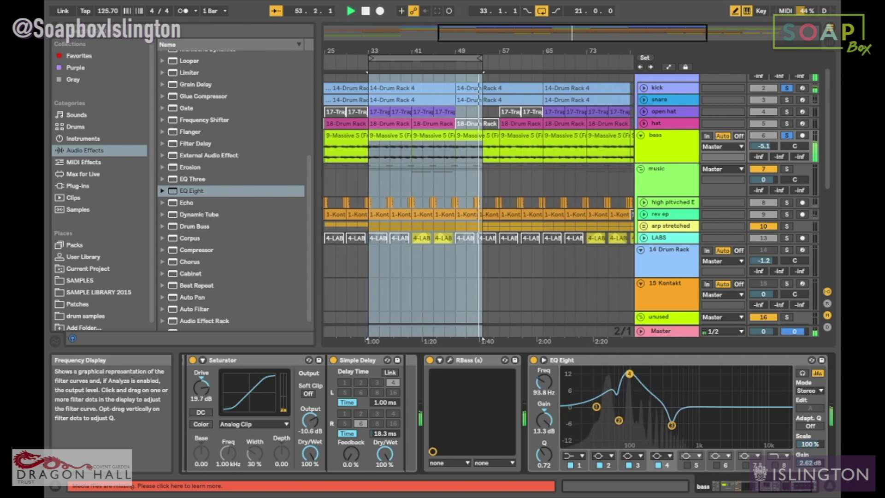
Settle band 4 as a boost of about 2.85 dB at 116 Hz with a Q of about 0.69, and lower the bass track's volume to -6.9 dB
{"action": "left_click_drag", "start_coordinate": [634, 373], "coordinate": [635, 400]}
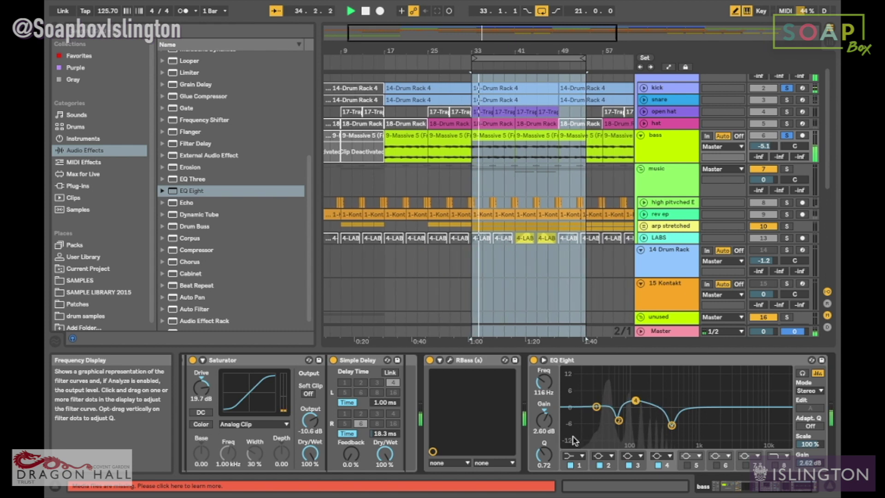
{"action": "left_click_drag", "start_coordinate": [544, 455], "coordinate": [544, 460]}
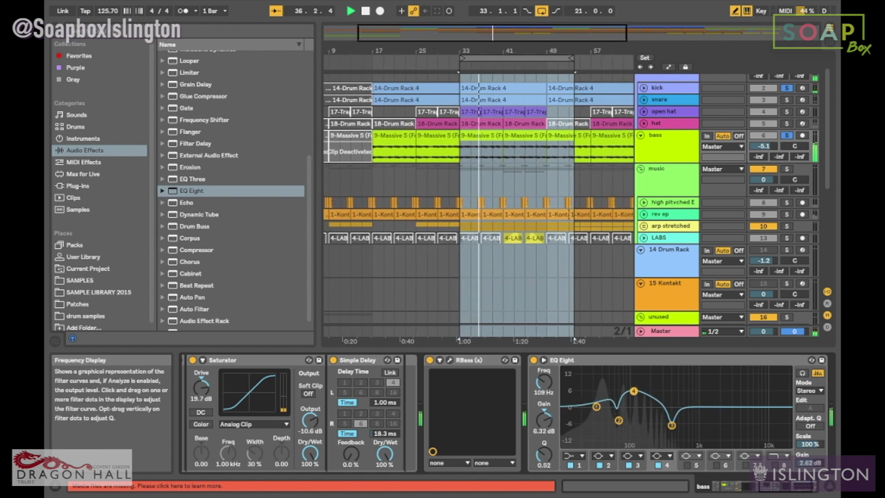
{"action": "left_click_drag", "start_coordinate": [633, 401], "coordinate": [634, 403]}
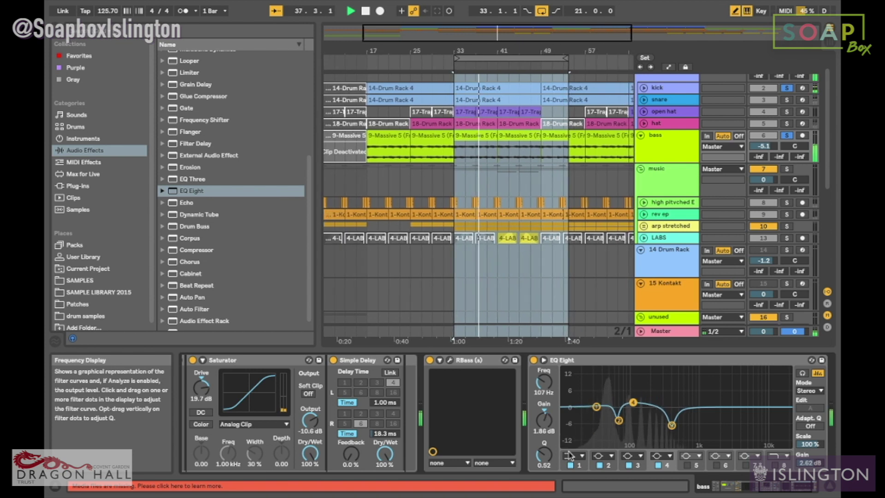
{"action": "left_click_drag", "start_coordinate": [544, 454], "coordinate": [544, 453]}
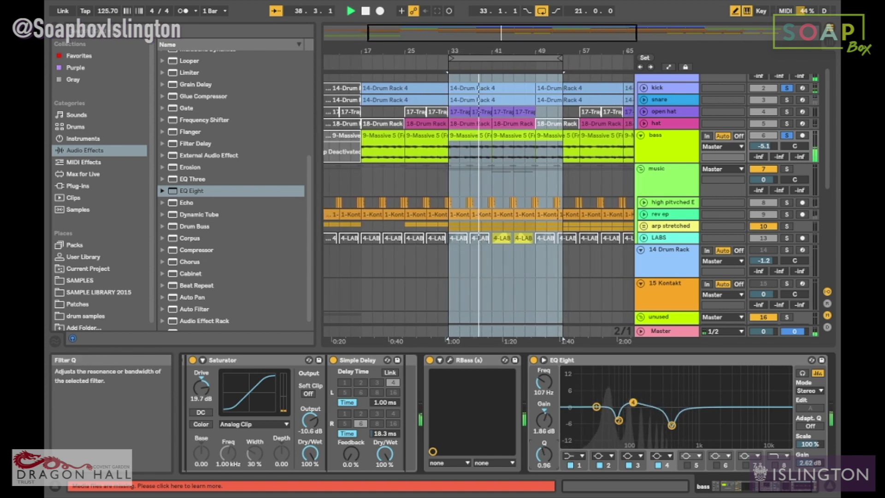
{"action": "left_click_drag", "start_coordinate": [543, 420], "coordinate": [544, 417]}
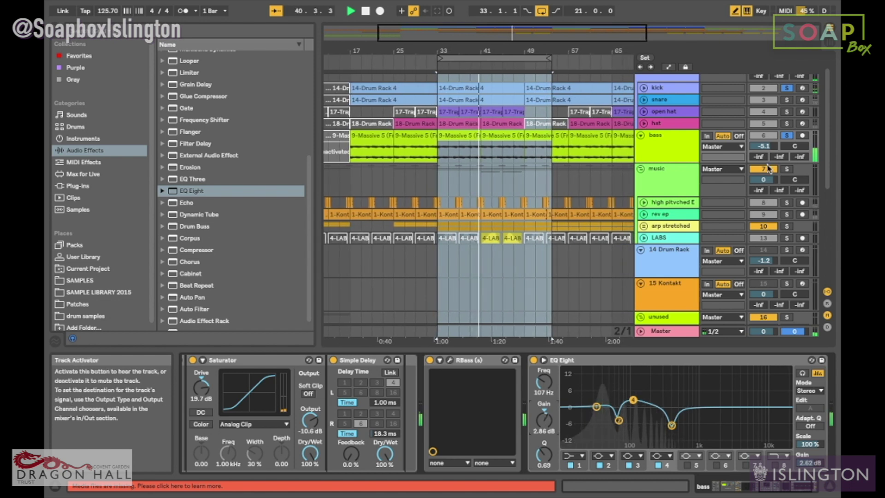
{"action": "left_click_drag", "start_coordinate": [763, 146], "coordinate": [763, 149]}
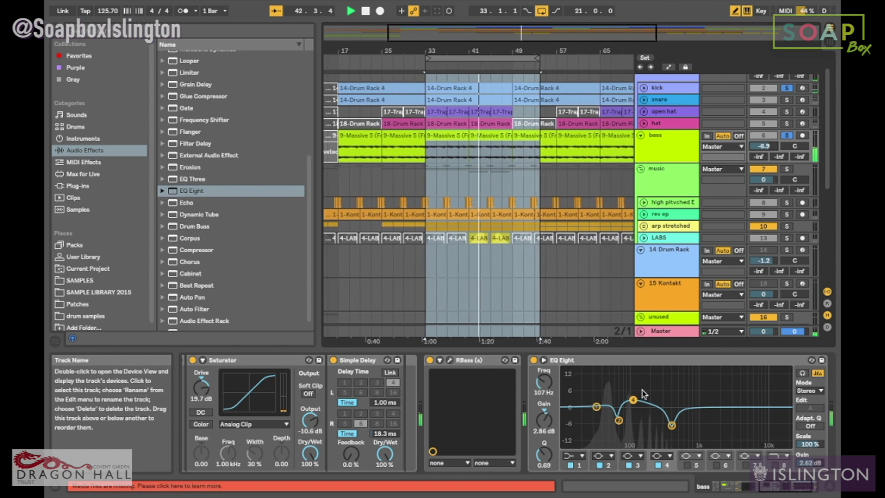
{"action": "left_click_drag", "start_coordinate": [633, 400], "coordinate": [636, 400]}
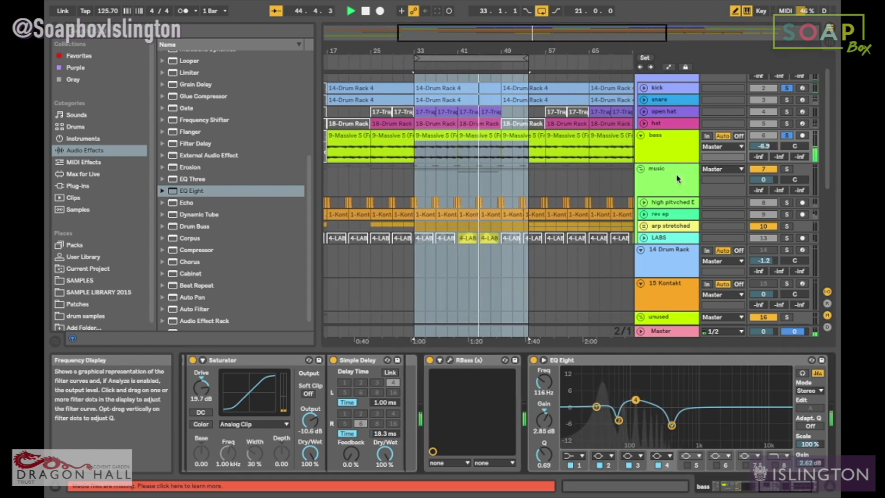
Open the kick's EQ Eight and nudge band 1's low cut to about 45.4 Hz
{"action": "left_click", "coordinate": [663, 89]}
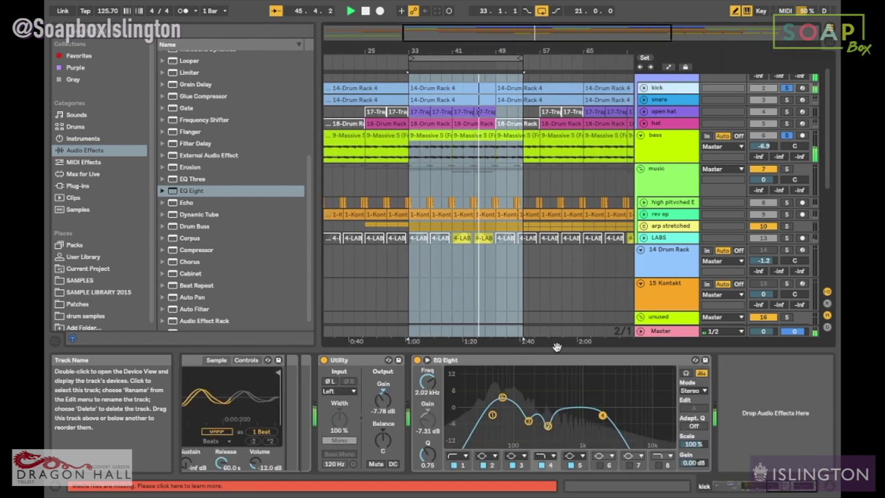
{"action": "left_click", "coordinate": [529, 421]}
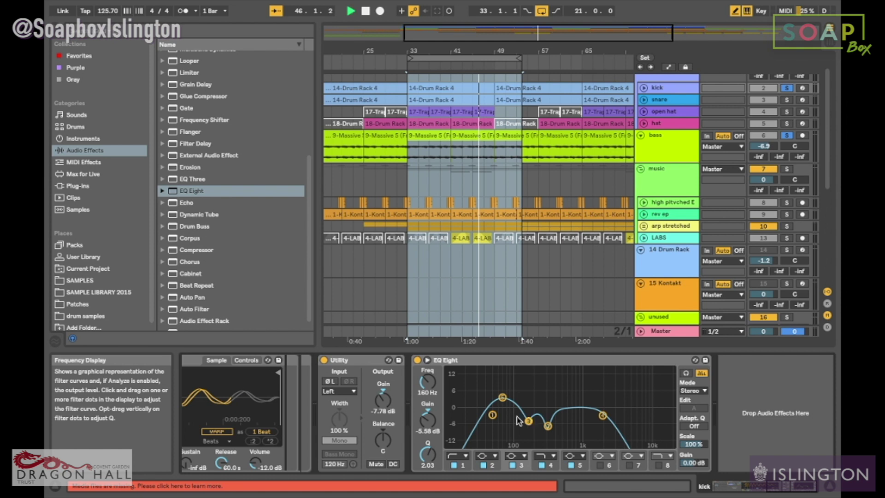
{"action": "key", "text": "space"}
{"action": "mouse_move", "coordinate": [493, 415]}
{"action": "left_mouse_down"}
{"action": "mouse_move", "coordinate": [501, 414]}
{"action": "mouse_move", "coordinate": [492, 413]}
{"action": "left_mouse_up"}
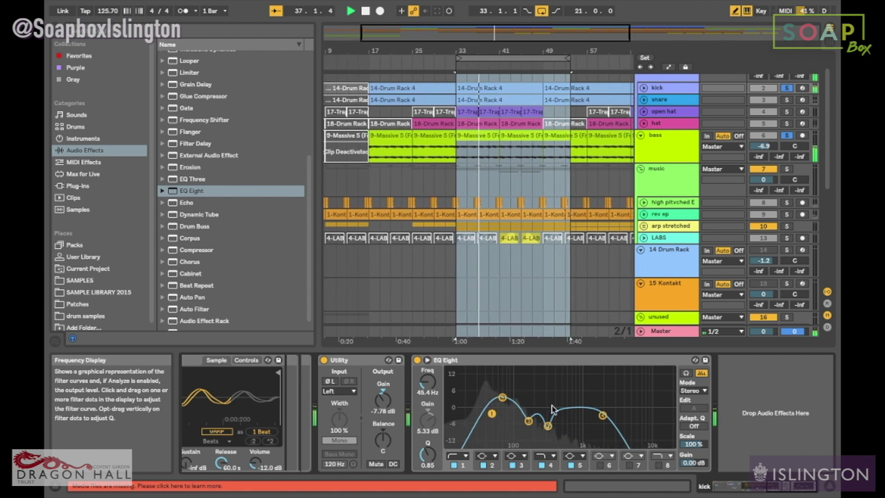
Sweep the kick EQ's band 3 as a boost of about 7.81 dB to 121 Hz, and turn it into a cut of about 4.76 dB there
{"action": "left_click_drag", "start_coordinate": [528, 420], "coordinate": [519, 387]}
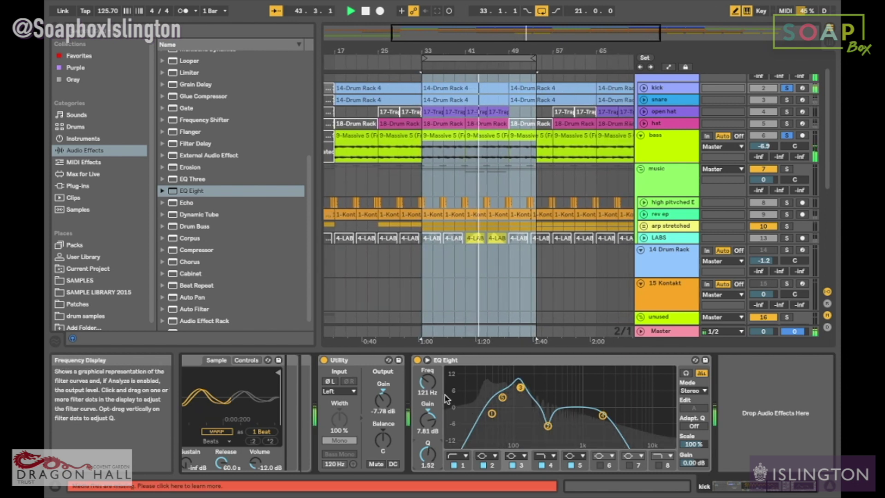
{"action": "left_click_drag", "start_coordinate": [428, 420], "coordinate": [428, 461]}
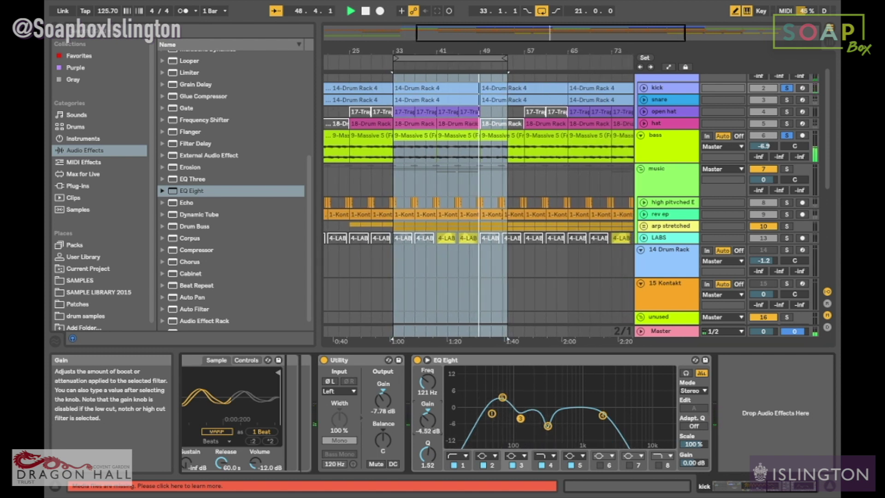
{"action": "right_click", "coordinate": [429, 425]}
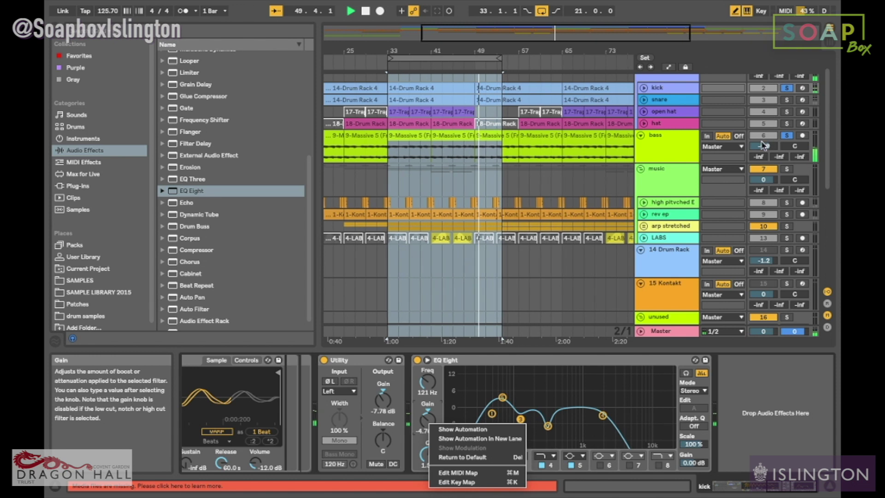
{"action": "left_click", "coordinate": [645, 87]}
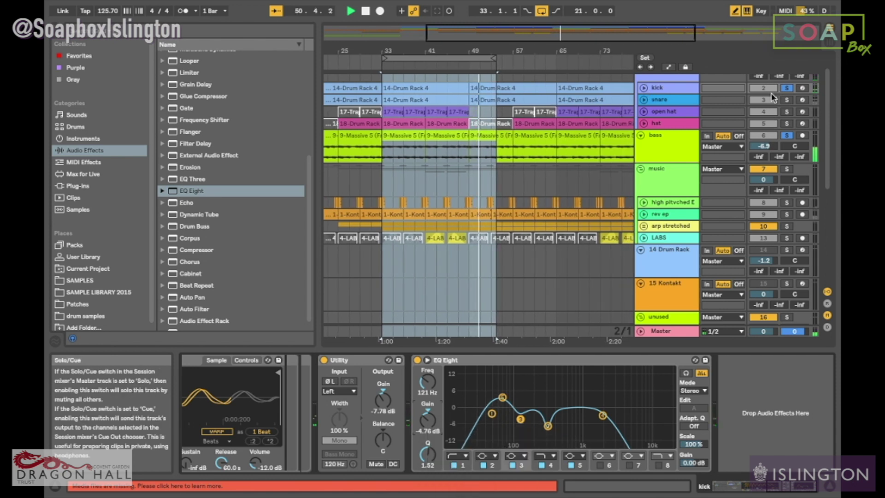
Compare the kick with its EQ bypassed and active, and raise that EQ's global gain to about 2.25 dB
{"action": "left_click", "coordinate": [659, 87]}
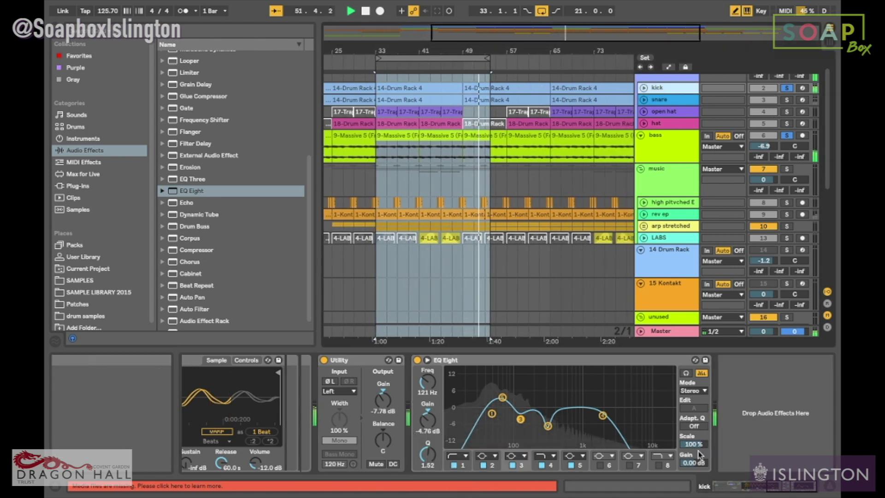
{"action": "left_click", "coordinate": [417, 361]}
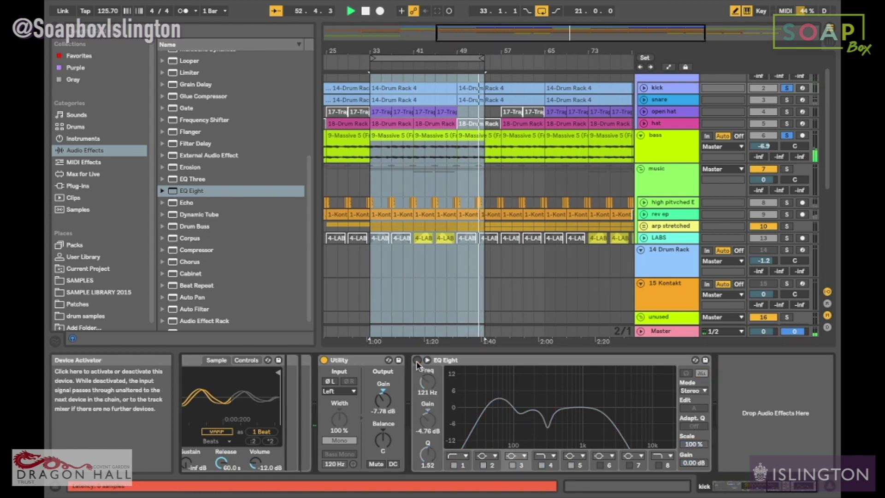
{"action": "left_click", "coordinate": [417, 361]}
{"action": "left_click_drag", "start_coordinate": [694, 462], "coordinate": [694, 456]}
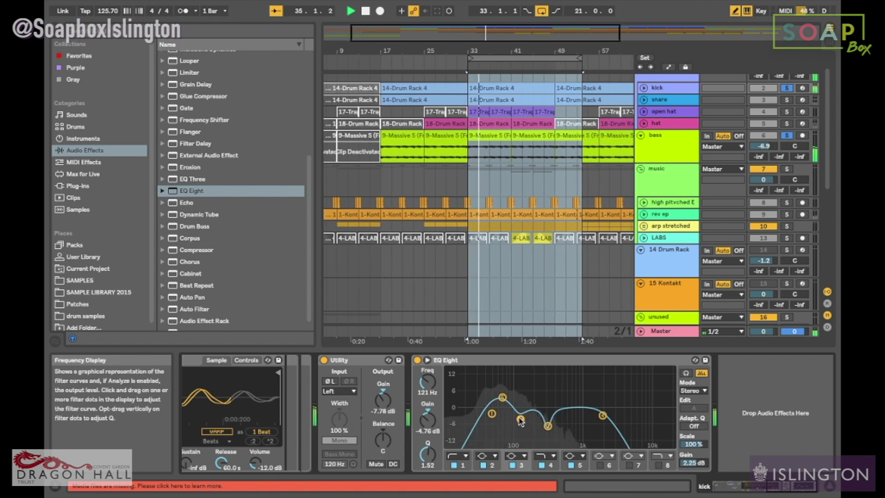
Adjust the kick EQ's band 5 boost to about 4.34 dB at 65.3 Hz
{"action": "left_click", "coordinate": [502, 397]}
{"action": "left_click_drag", "start_coordinate": [502, 397], "coordinate": [503, 396]}
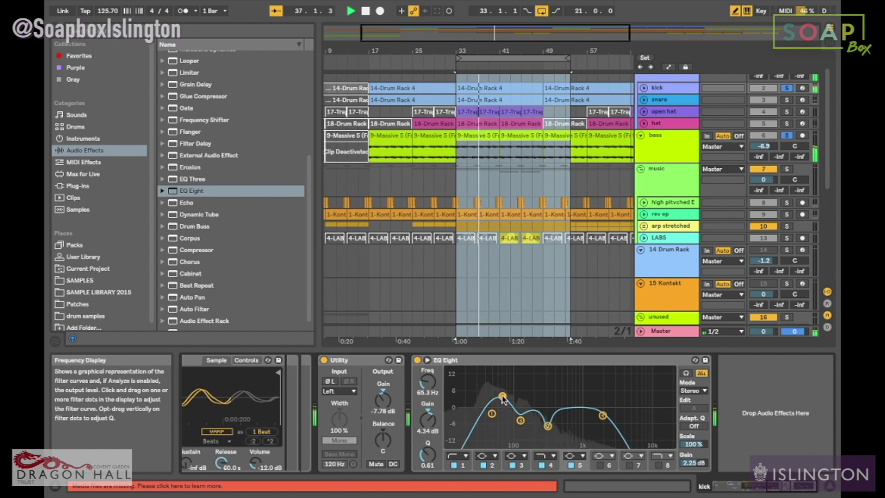
Return to the bass EQ and widen band 2's cut at 65.3 Hz to a Q of about 3.06
{"action": "left_click", "coordinate": [687, 147]}
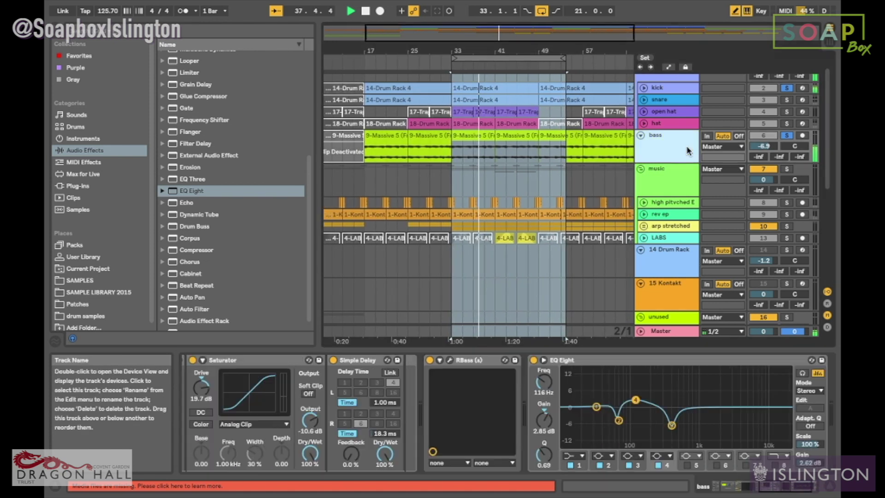
{"action": "left_click", "coordinate": [619, 420]}
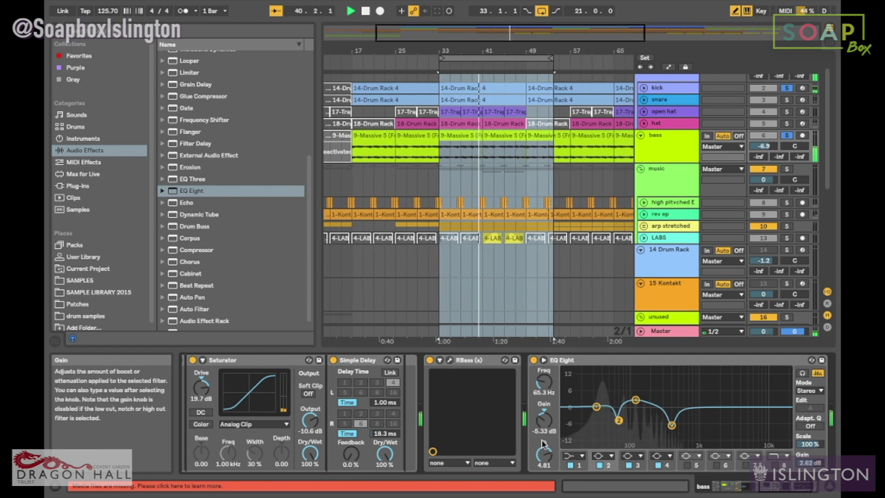
{"action": "left_click_drag", "start_coordinate": [544, 453], "coordinate": [543, 458]}
Compare the kick and bass playing together with both of their EQs bypassed and with both switched back on
{"action": "key", "text": "space"}
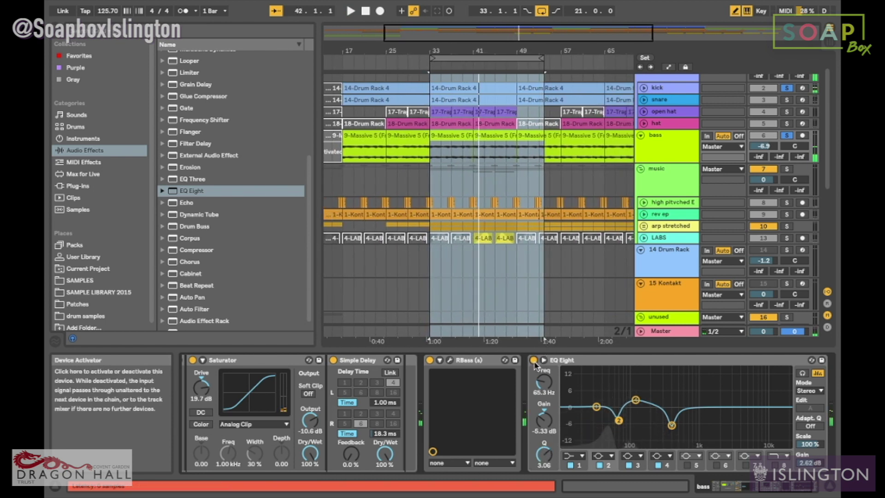
{"action": "left_click", "coordinate": [534, 360]}
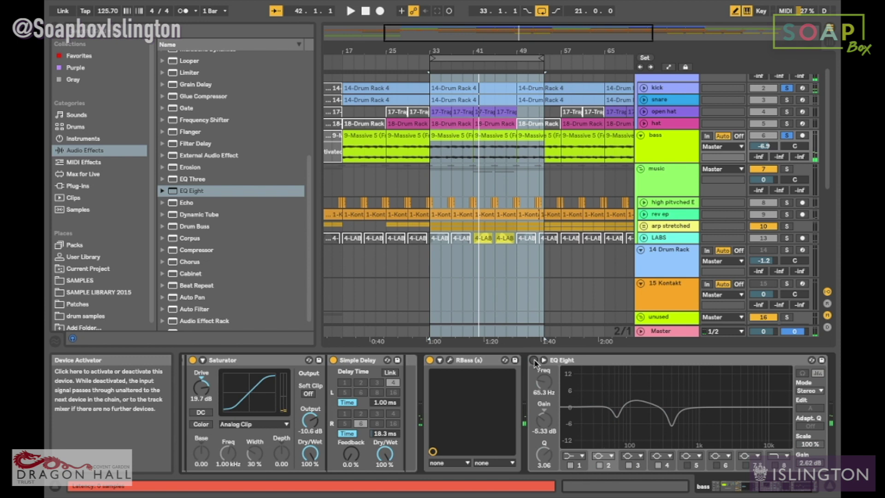
{"action": "left_click", "coordinate": [665, 87]}
{"action": "left_click", "coordinate": [417, 360]}
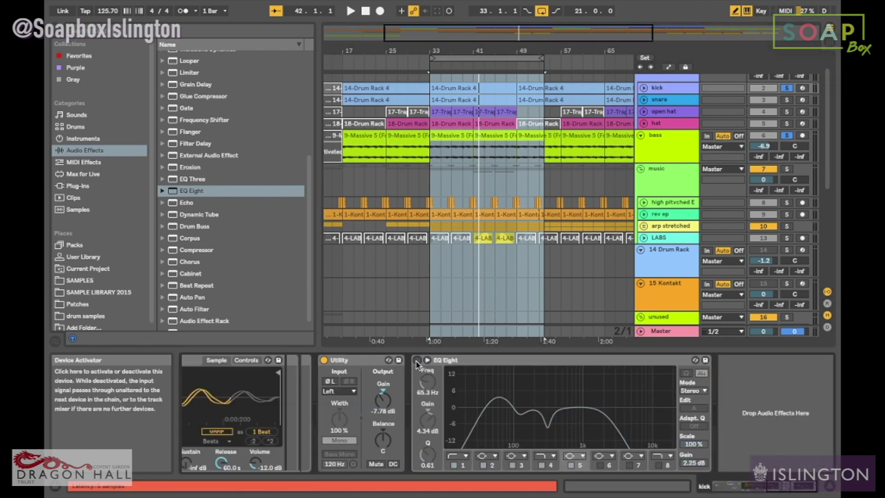
{"action": "key", "text": "space"}
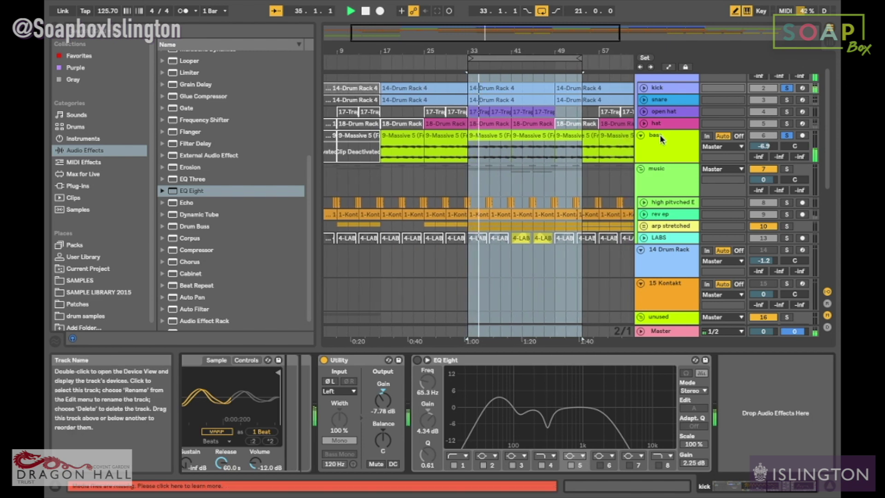
{"action": "left_click", "coordinate": [659, 88]}
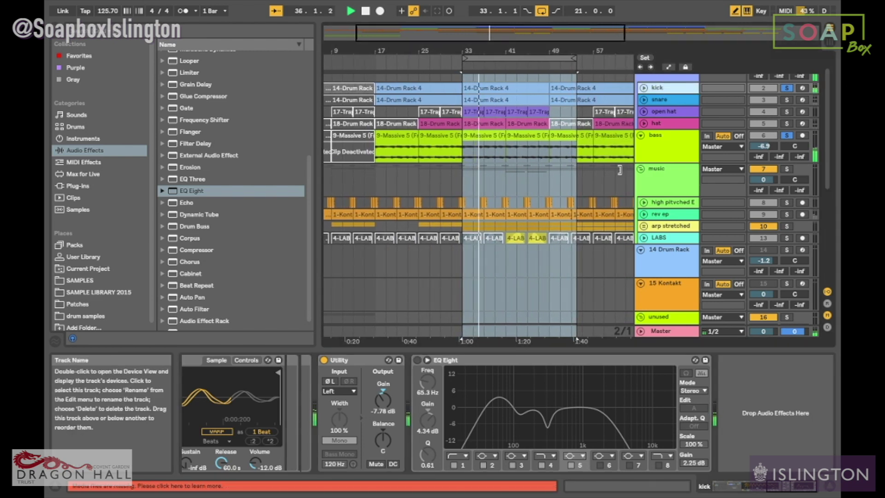
{"action": "left_click", "coordinate": [666, 142]}
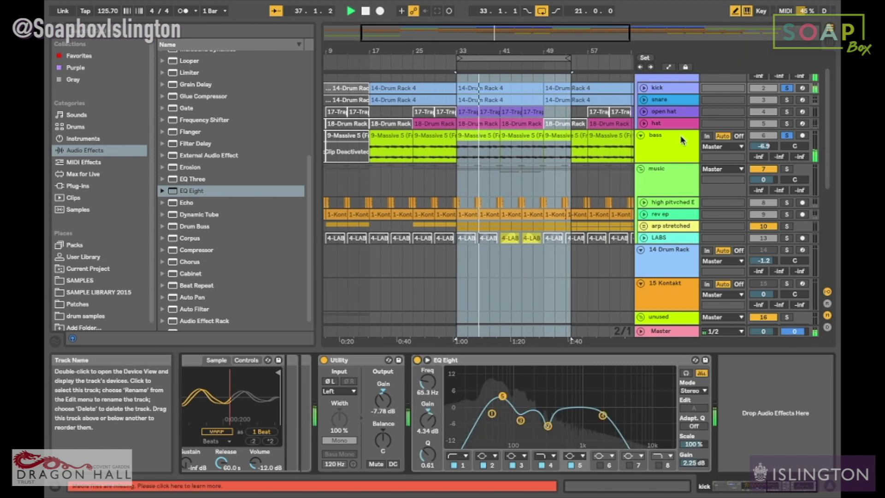
{"action": "left_click", "coordinate": [667, 143]}
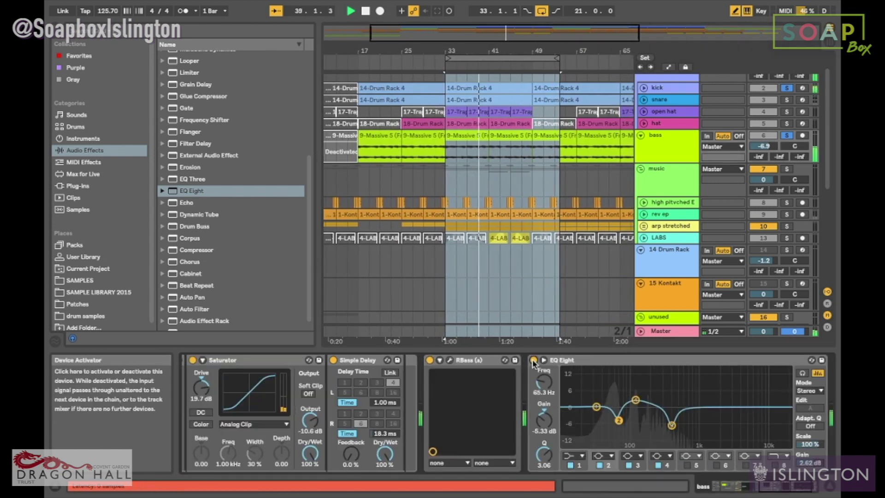
Nudge the bass EQ's band 4 boost slightly above 116 Hz, reselect band 2 and stop playback
{"action": "left_click", "coordinate": [636, 399]}
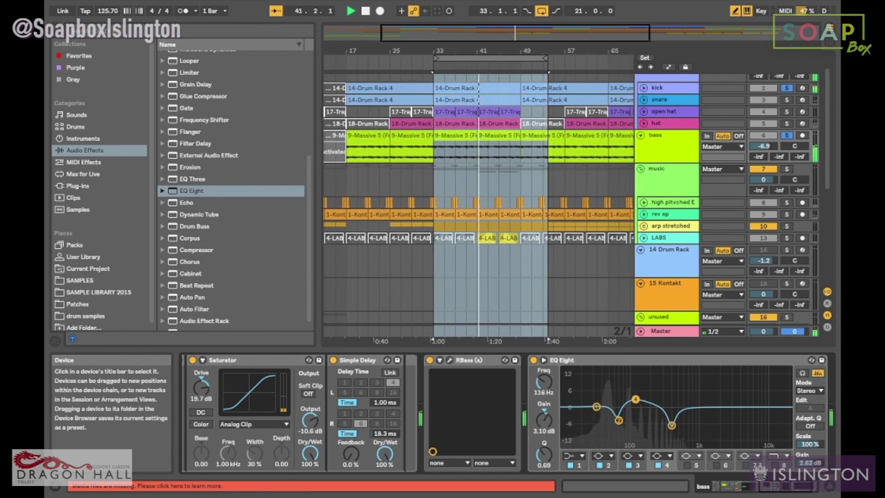
{"action": "left_click_drag", "start_coordinate": [636, 399], "coordinate": [637, 400]}
{"action": "left_click", "coordinate": [619, 420]}
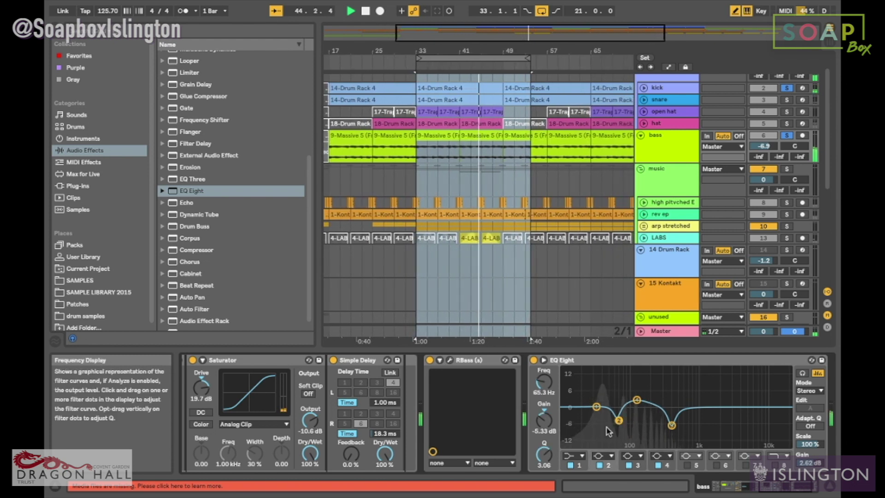
{"action": "key", "text": "space"}
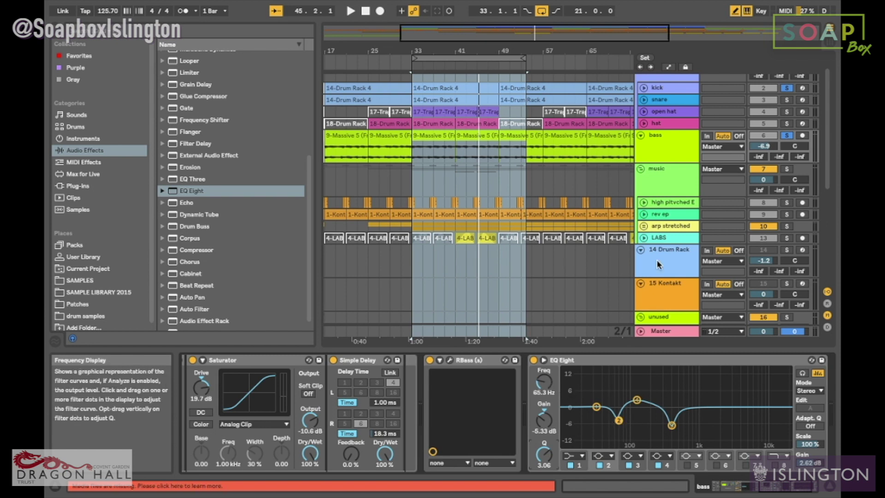
Compare band 3 of the kick's EQ Eight with band 3 of the bass's EQ Eight
{"action": "left_click", "coordinate": [669, 91]}
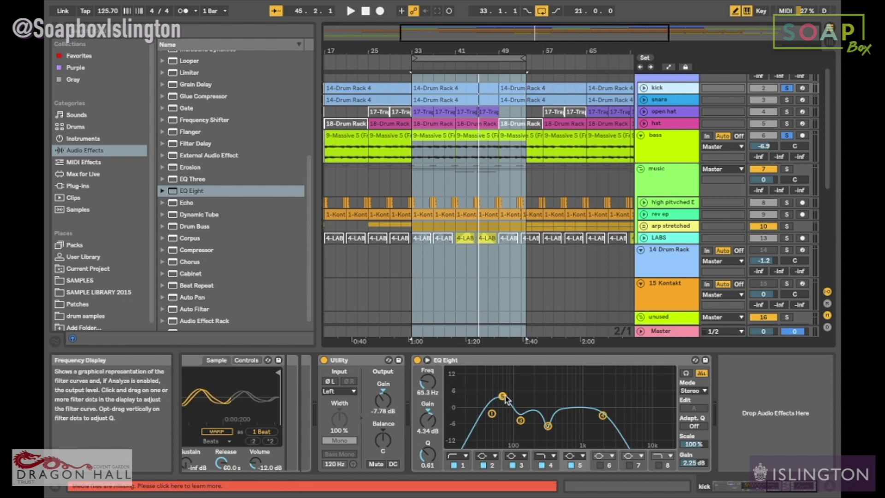
{"action": "left_click", "coordinate": [521, 421]}
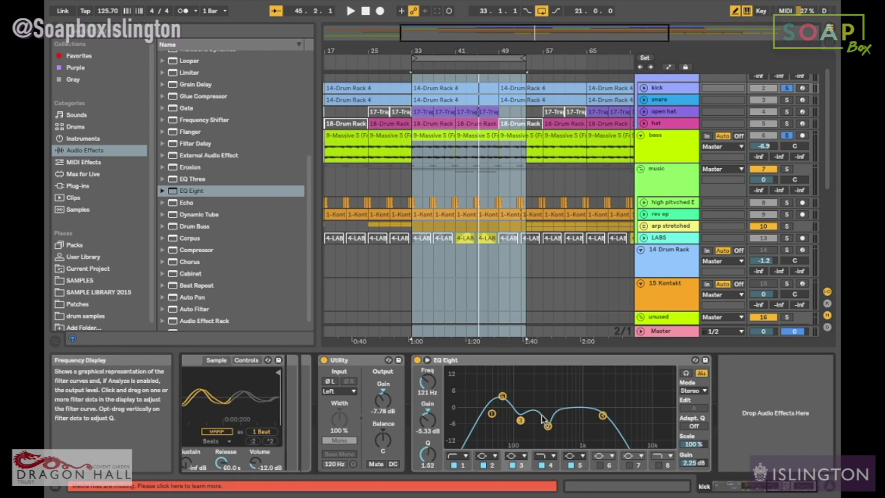
{"action": "left_click", "coordinate": [654, 148]}
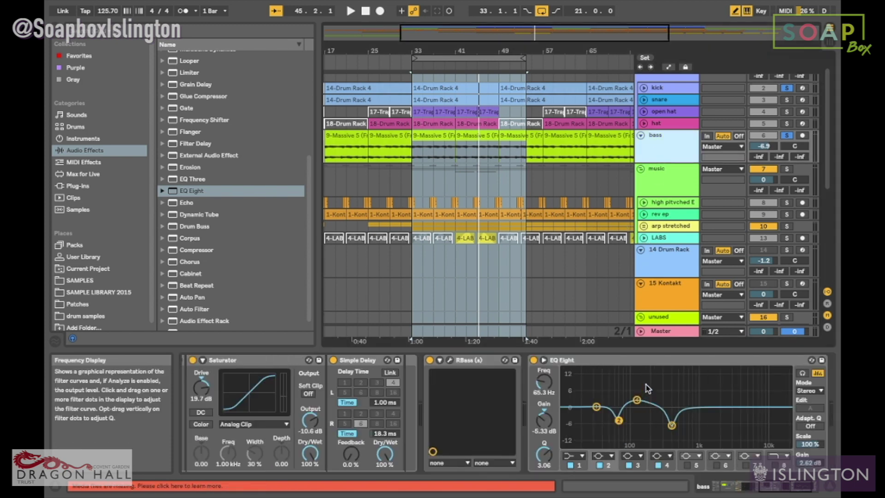
{"action": "left_click", "coordinate": [672, 425]}
Play the soloed kick and bass, unfold the kick track and raise its volume to 1.5 dB
{"action": "key", "text": "space"}
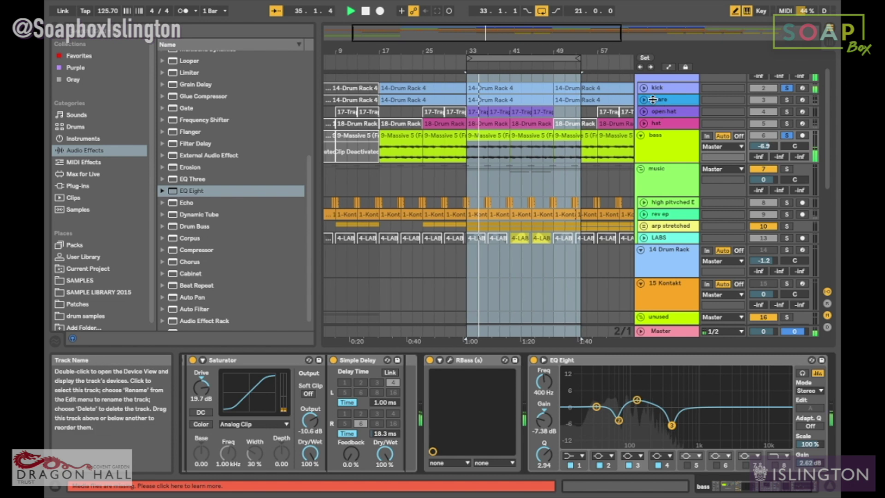
{"action": "left_click", "coordinate": [644, 88]}
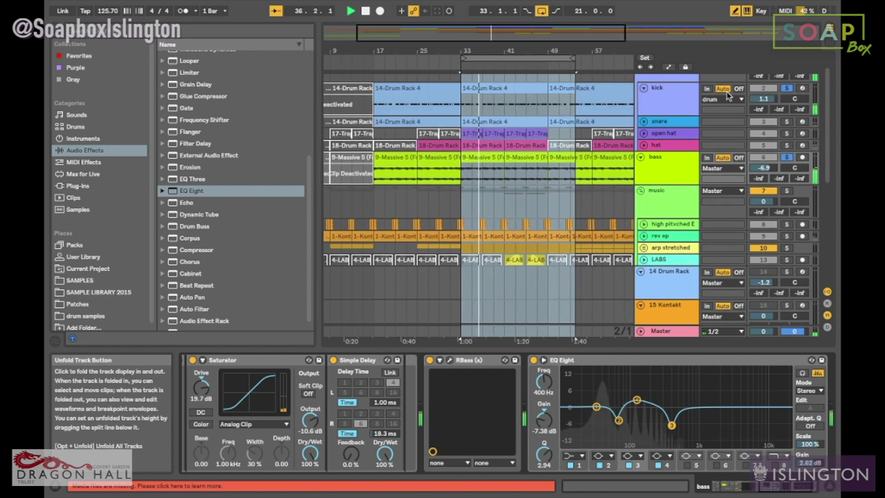
{"action": "left_click_drag", "start_coordinate": [764, 99], "coordinate": [763, 101]}
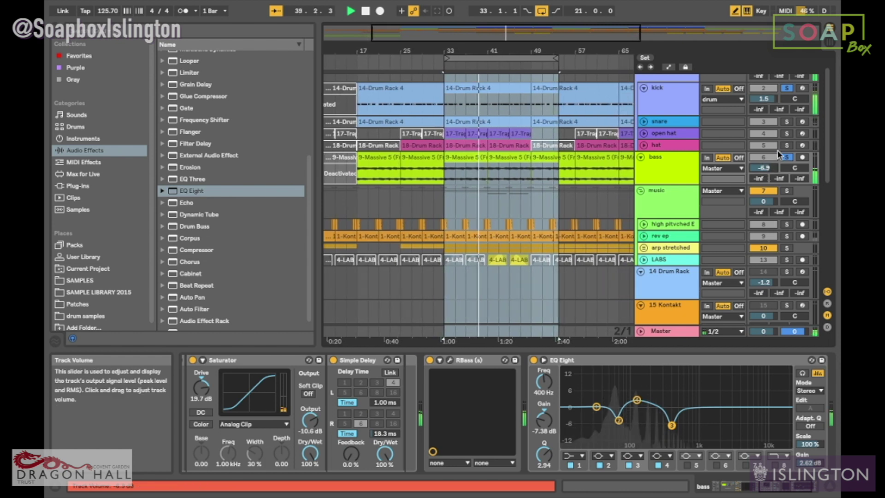
Turn off solo on the kick and bass tracks and play the loop with the full mix
{"action": "key", "text": "space"}
{"action": "left_click", "coordinate": [787, 157]}
{"action": "key", "text": "space"}
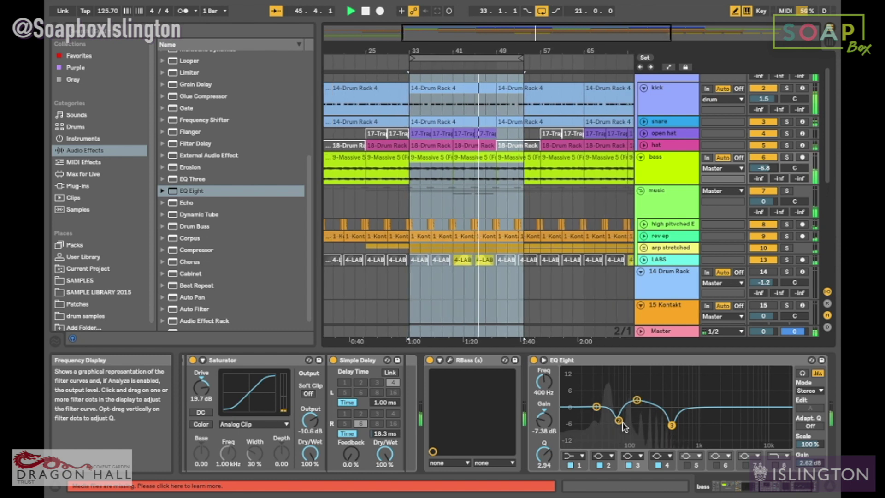
Restart playback and rebalance the mix with the kick volume at 0.9 dB and the bass volume at -4.5 dB
{"action": "key", "text": "space"}
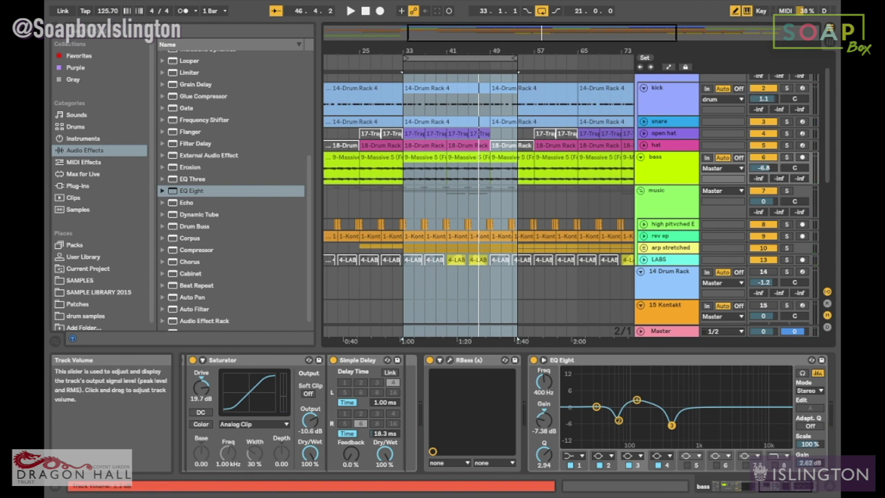
{"action": "key", "text": "space"}
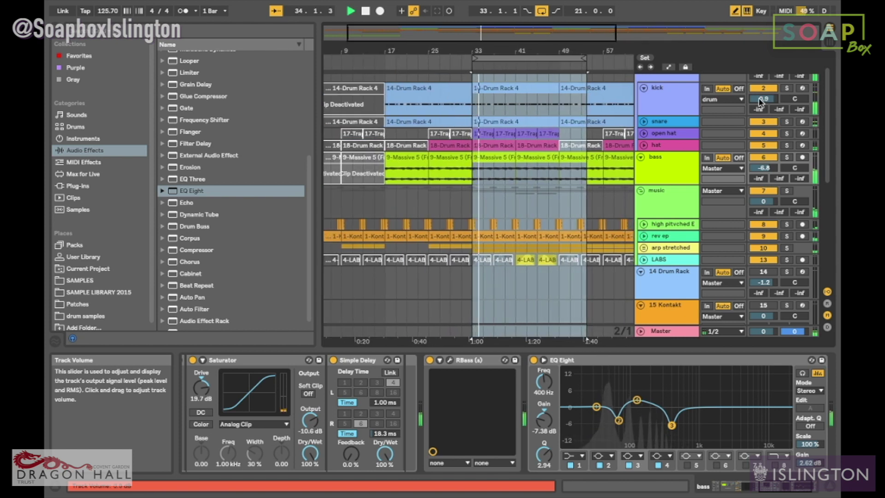
{"action": "left_click_drag", "start_coordinate": [763, 168], "coordinate": [763, 158]}
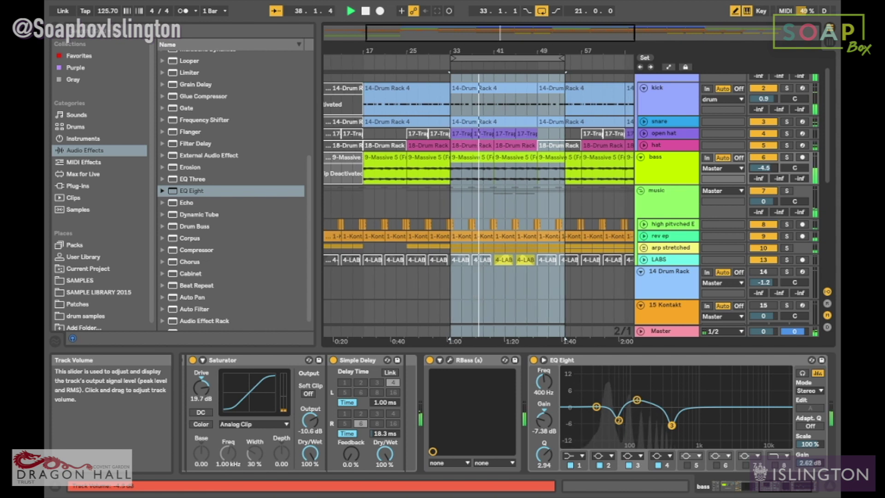
Set the kick EQ's band 1 low cut to 48.6 Hz during playback and stop the loop
{"action": "left_click", "coordinate": [675, 96]}
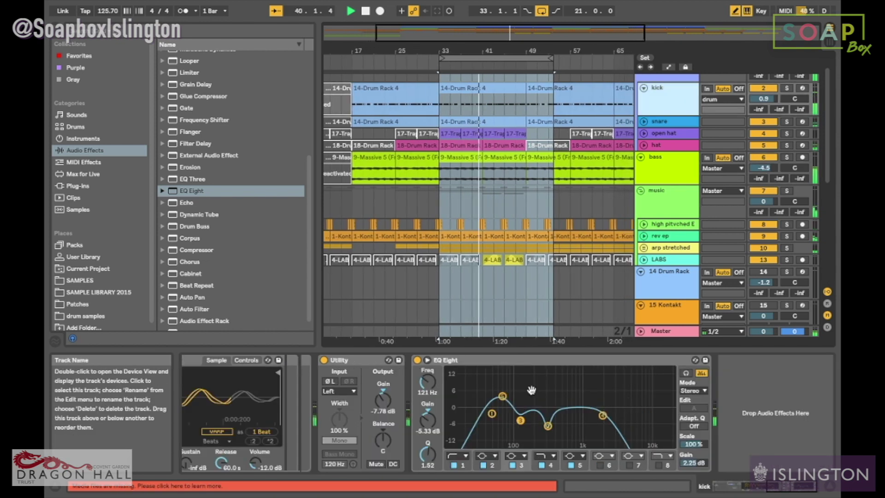
{"action": "left_click", "coordinate": [491, 413]}
{"action": "left_click_drag", "start_coordinate": [428, 382], "coordinate": [429, 380]}
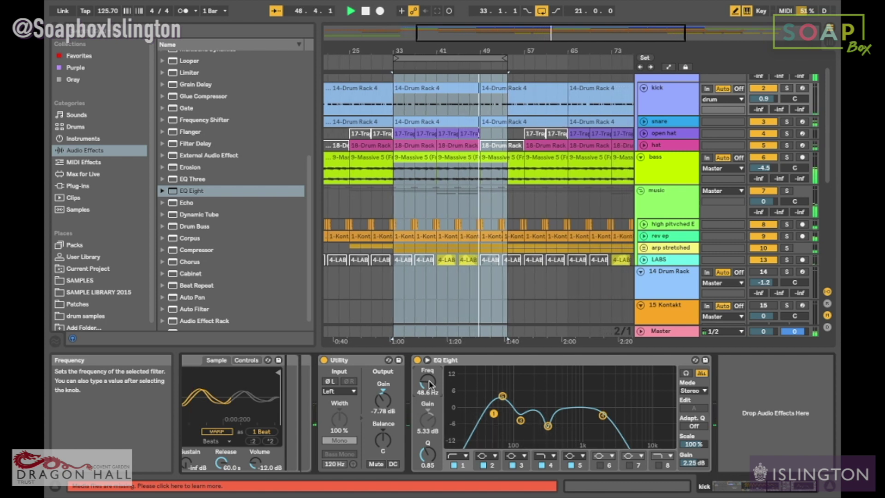
{"action": "key", "text": "space"}
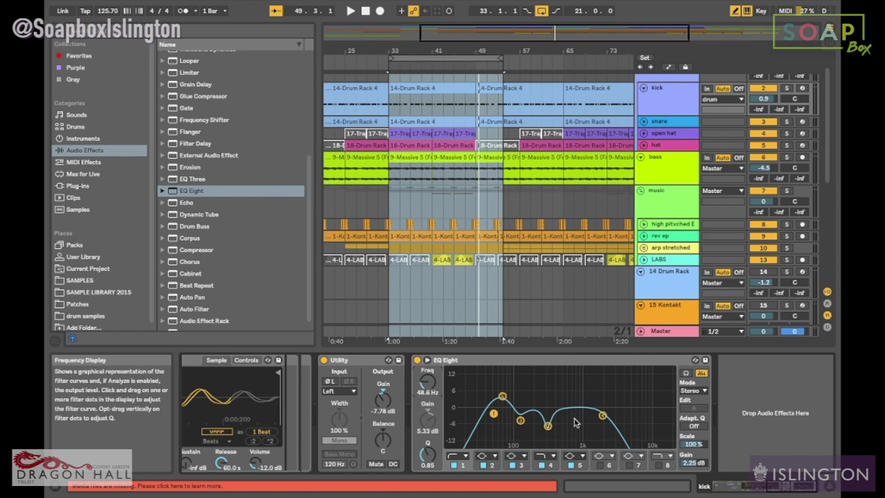
{"action": "mouse_move", "coordinate": [594, 495]}
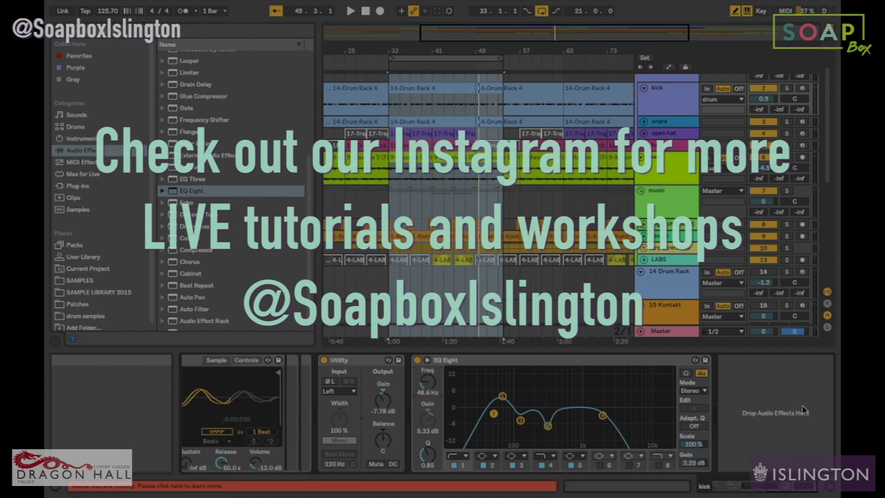
{"action": "mouse_move", "coordinate": [700, 496]}
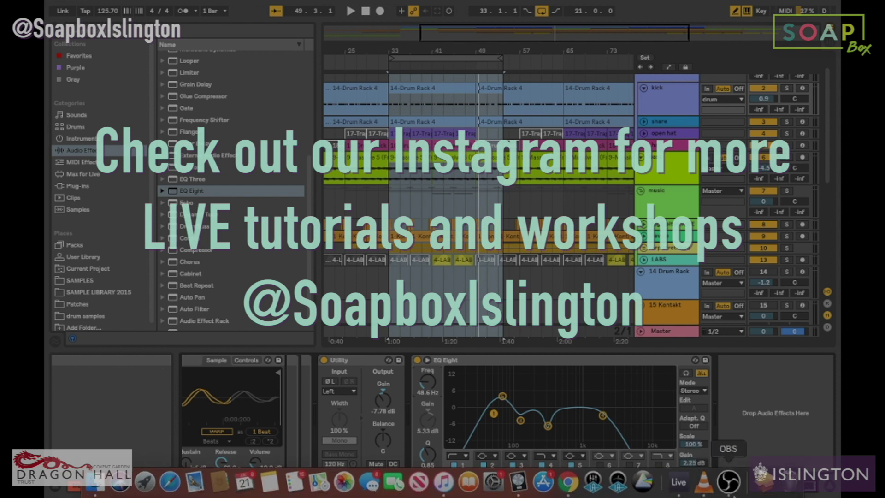